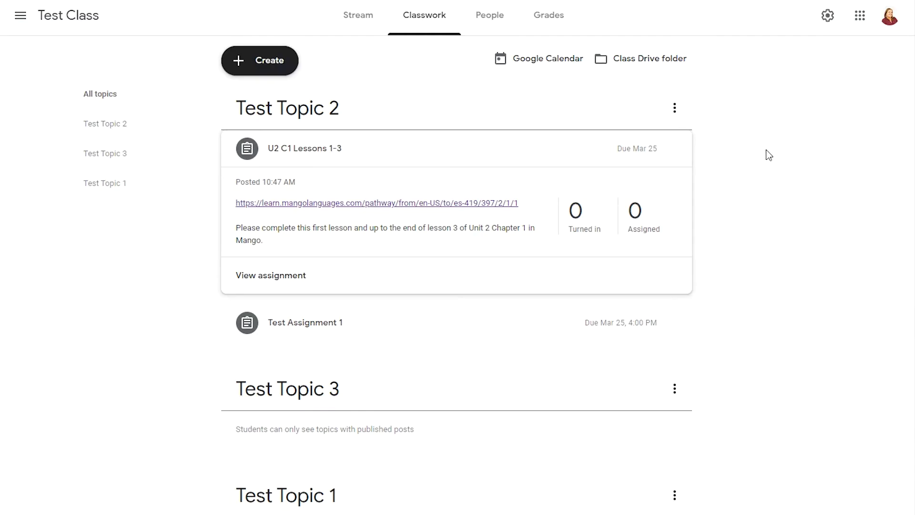
Review the assignment, question and announcement posts in the Test Class stream
left_click(350, 25)
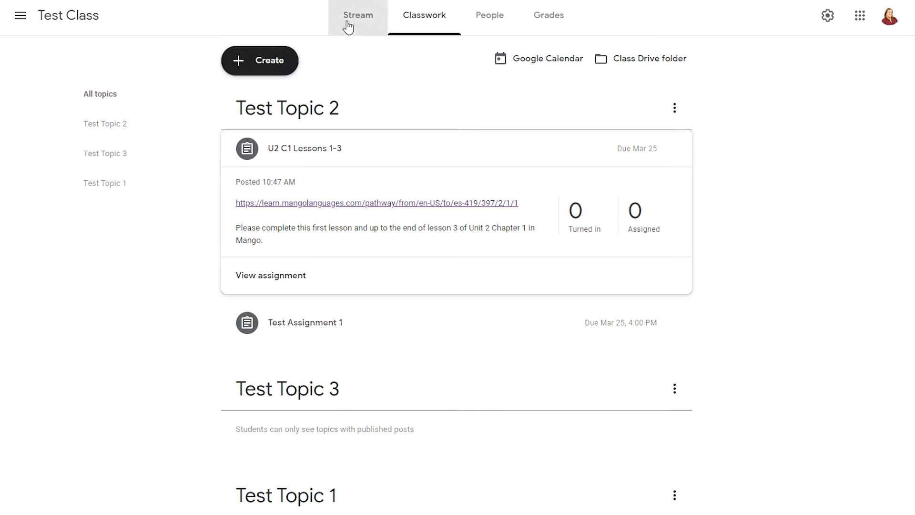
scroll(100, 191, "up", 3)
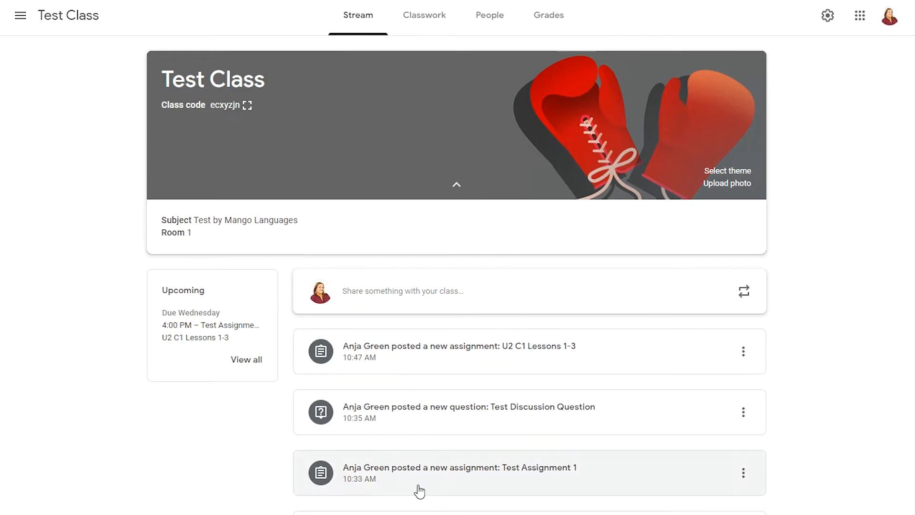
scroll(627, 327, "down", 3)
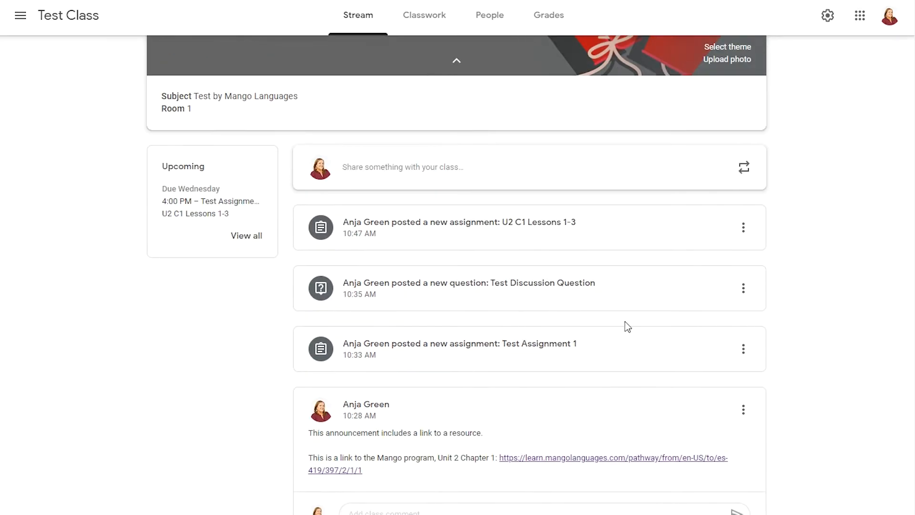
scroll(625, 321, "down", 1)
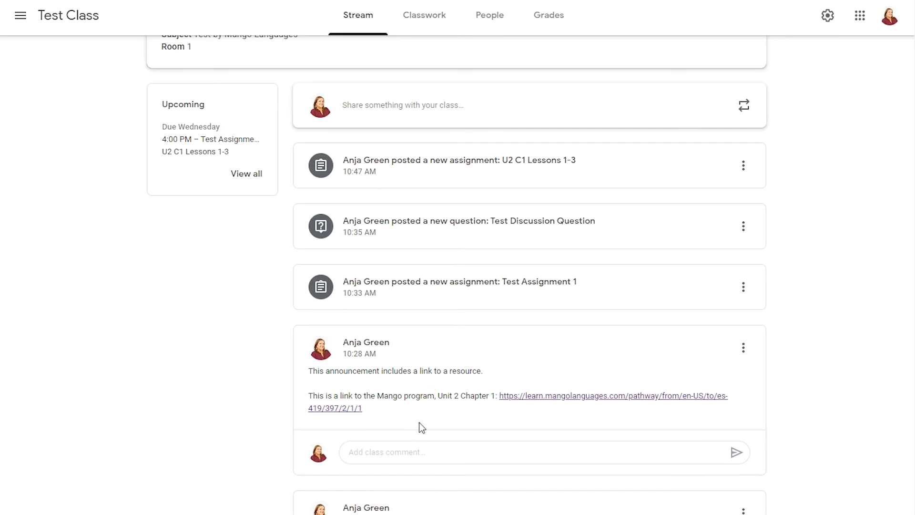
scroll(400, 347, "down", 5)
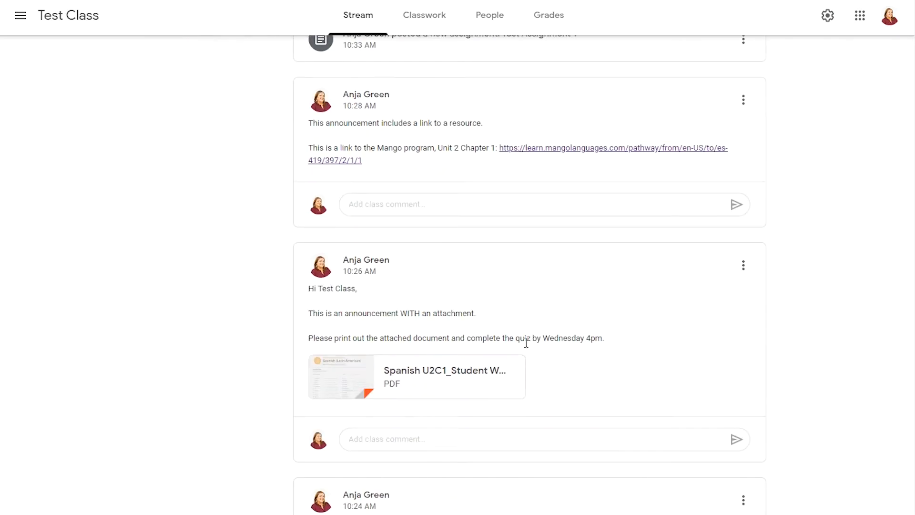
scroll(523, 340, "down", 2)
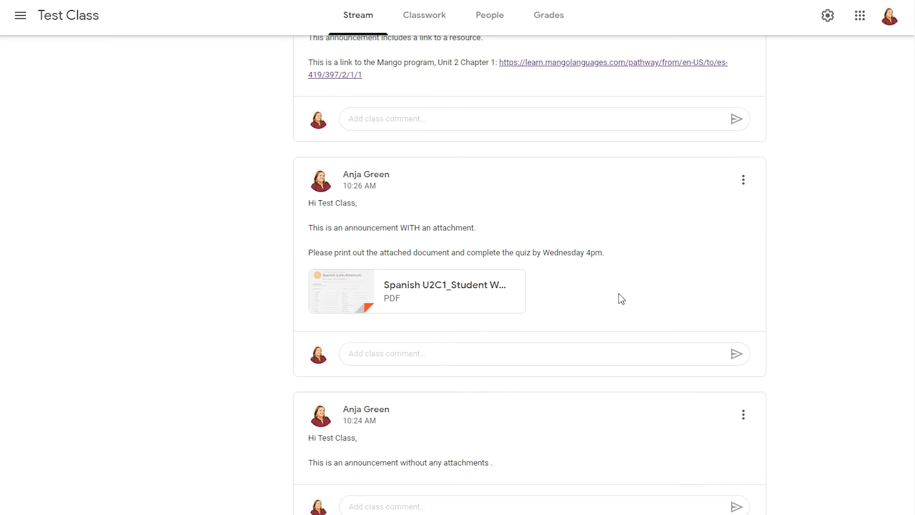
scroll(618, 294, "up", 3)
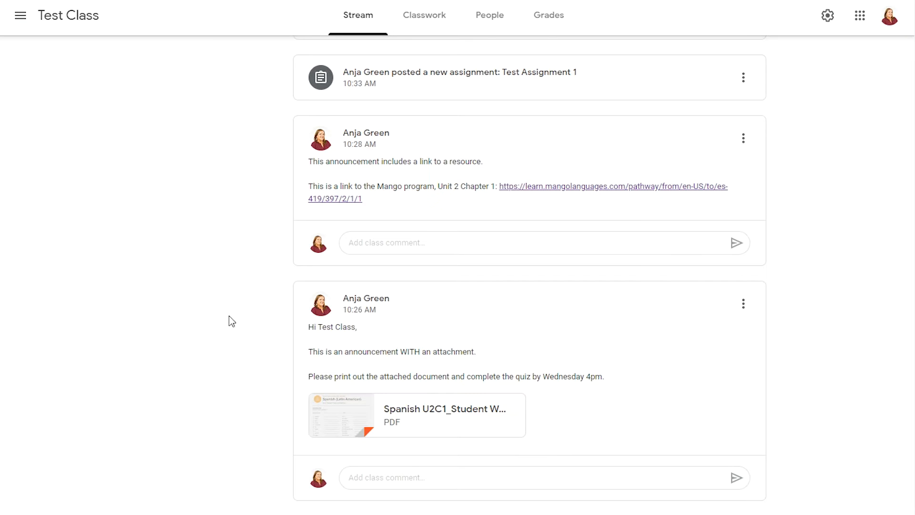
scroll(229, 319, "up", 5)
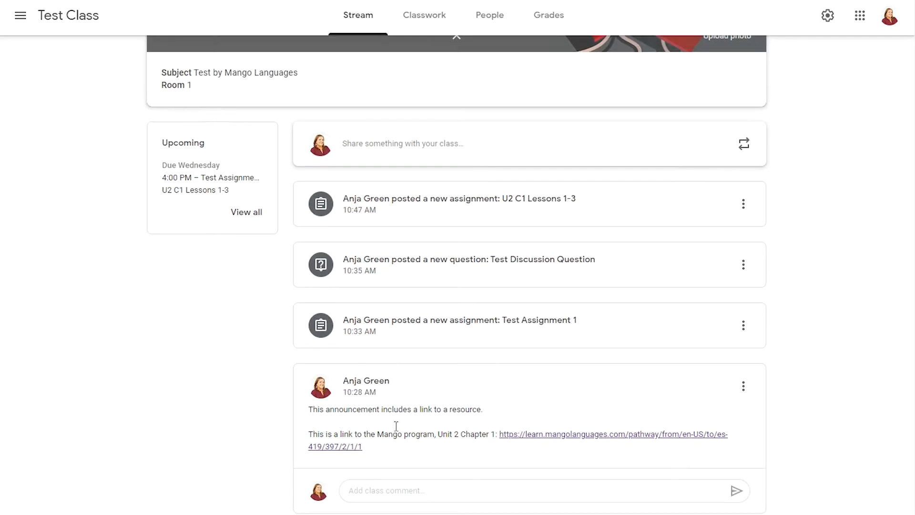
scroll(248, 387, "down", 8)
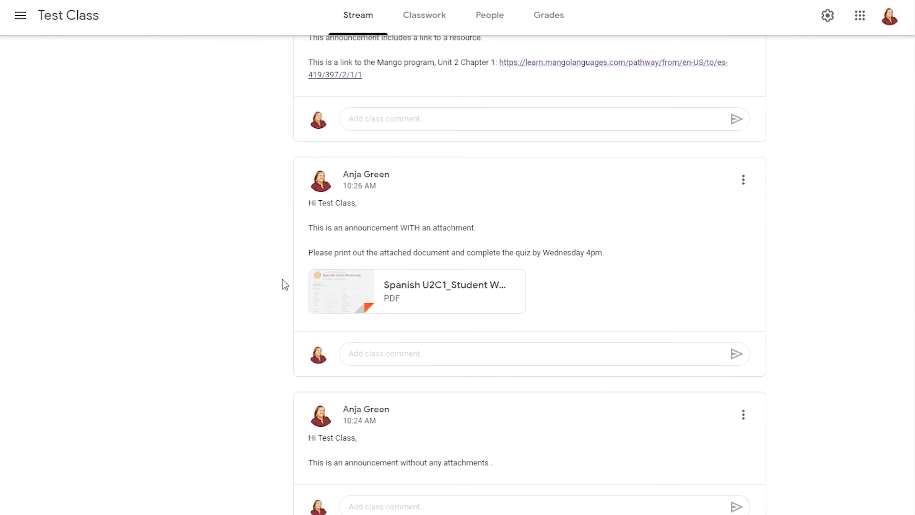
scroll(244, 318, "up", 12)
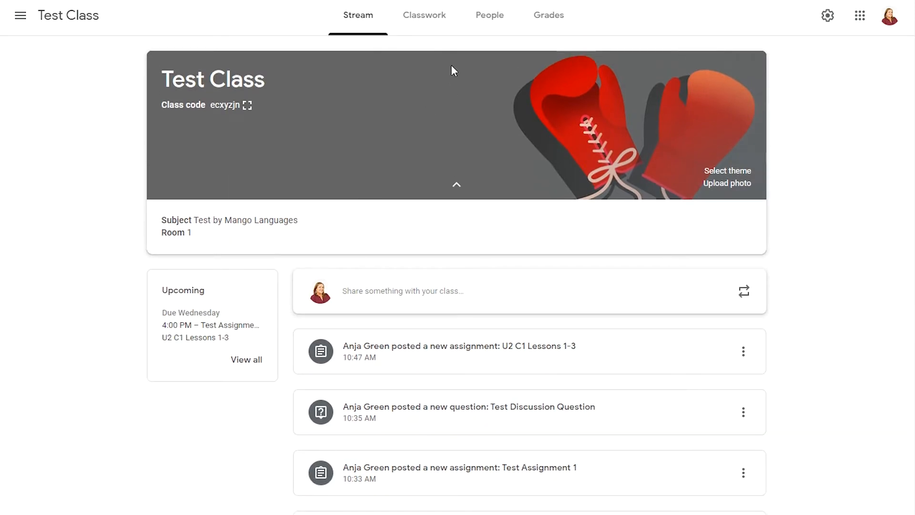
Open the class's classwork page and view the types of items that can be created
left_click(422, 16)
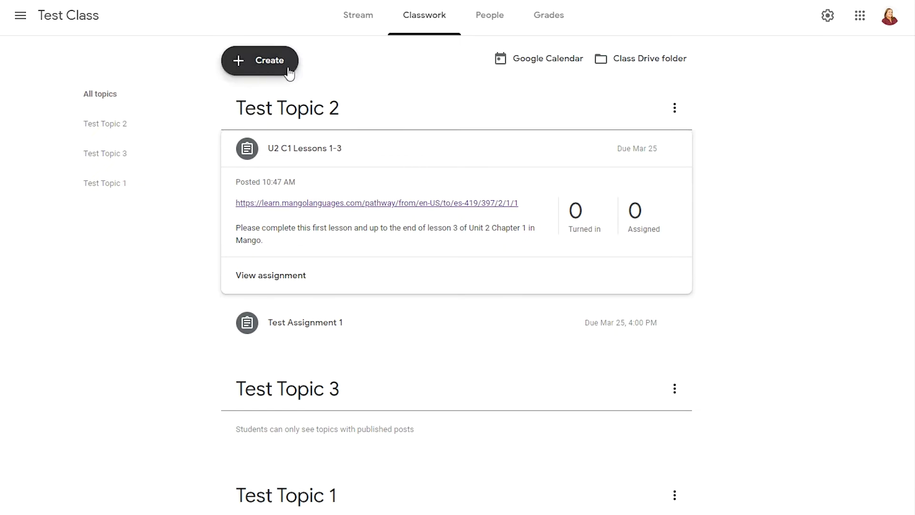
left_click(267, 62)
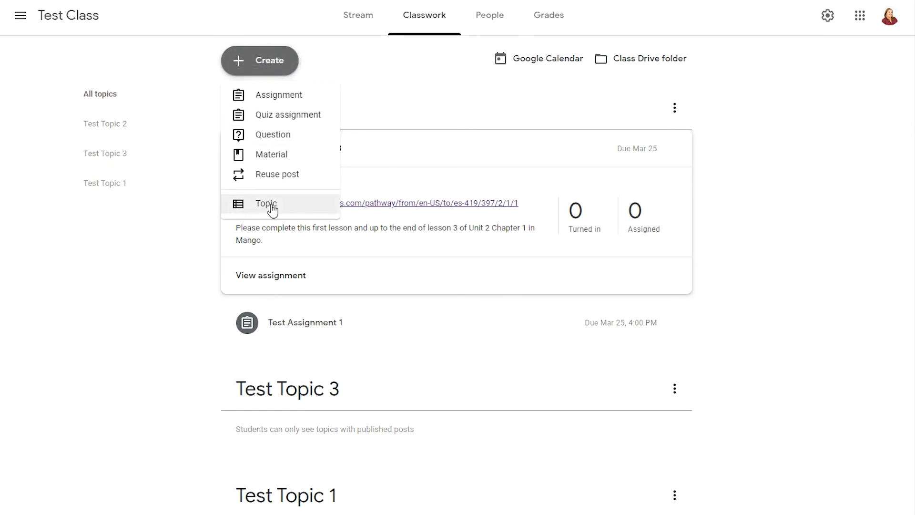
left_click(136, 274)
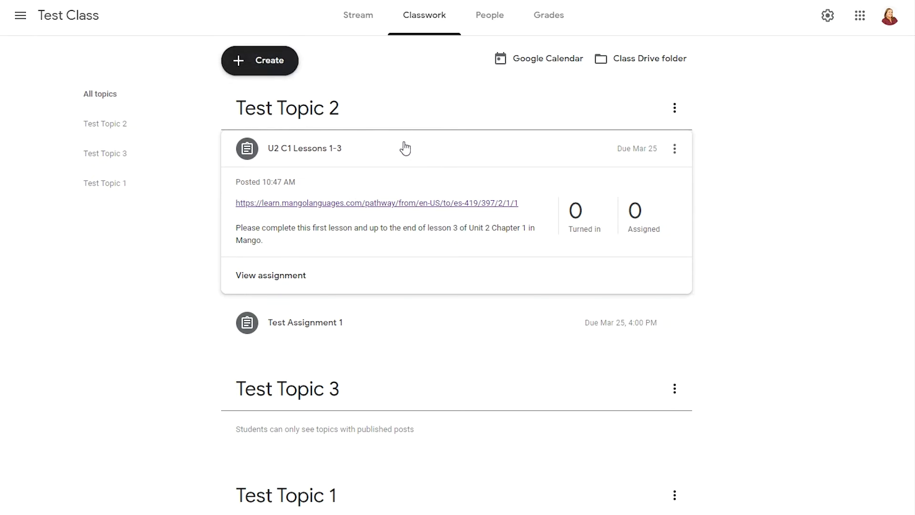
left_click(278, 66)
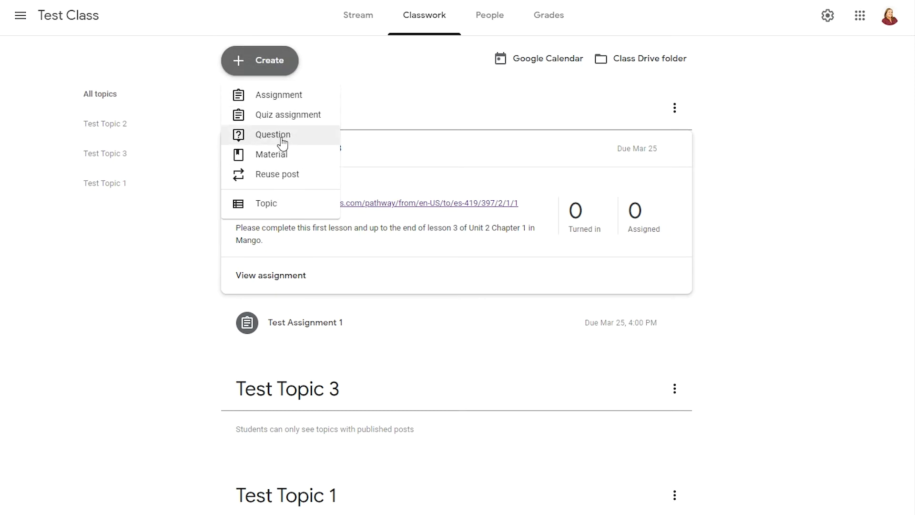
left_click(179, 306)
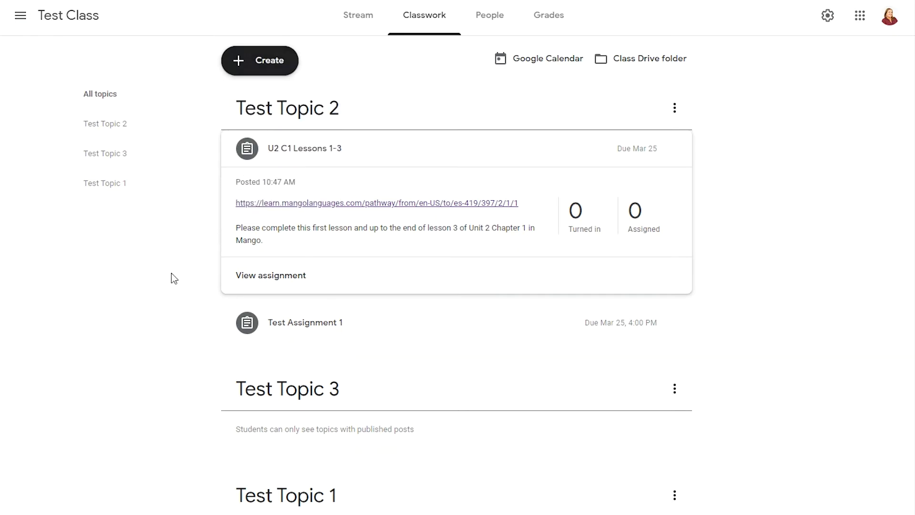
Expand the Test Discussion Question under Test Topic 1 to view its details
scroll(170, 273, "down", 1)
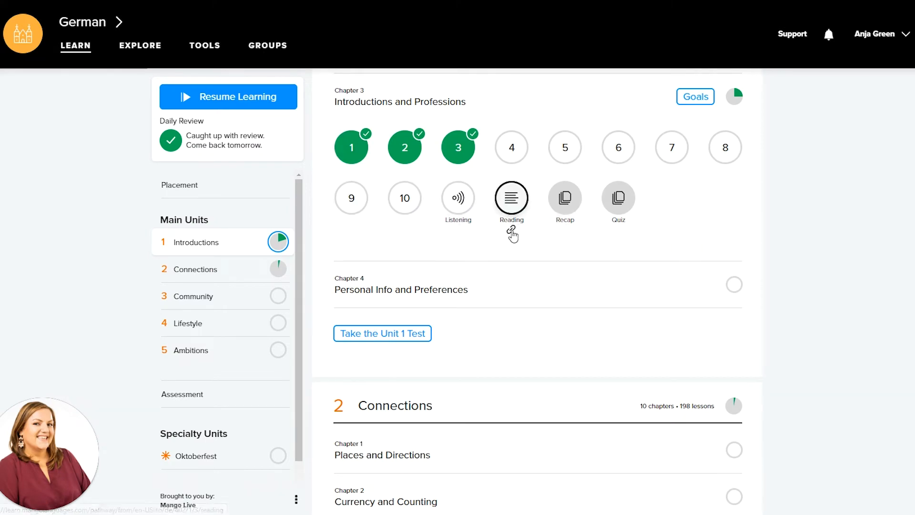
left_click(511, 230)
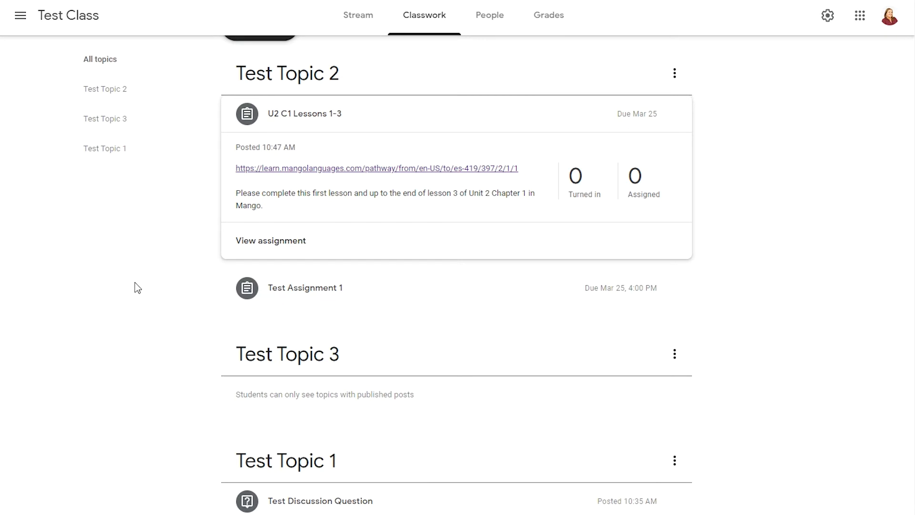
left_click(376, 501)
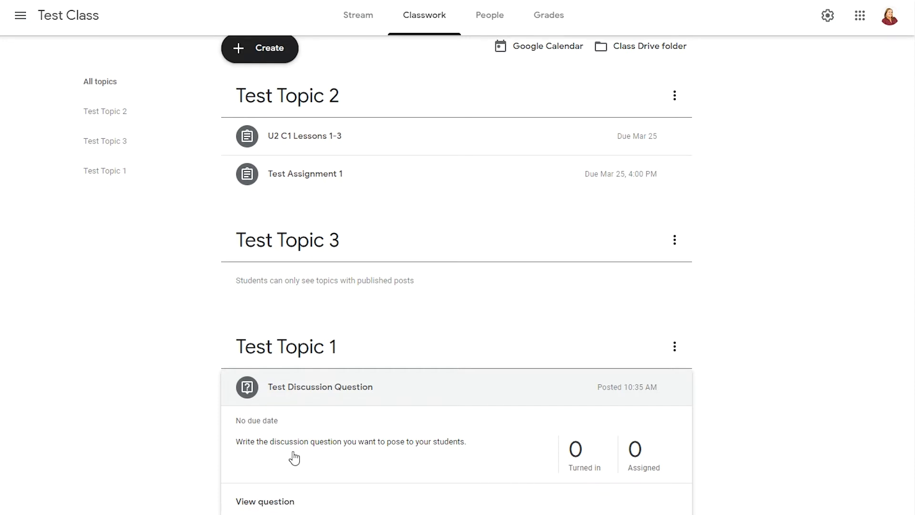
Start a new question, keep it as Short answer, and allow students to edit their answers
left_click(259, 48)
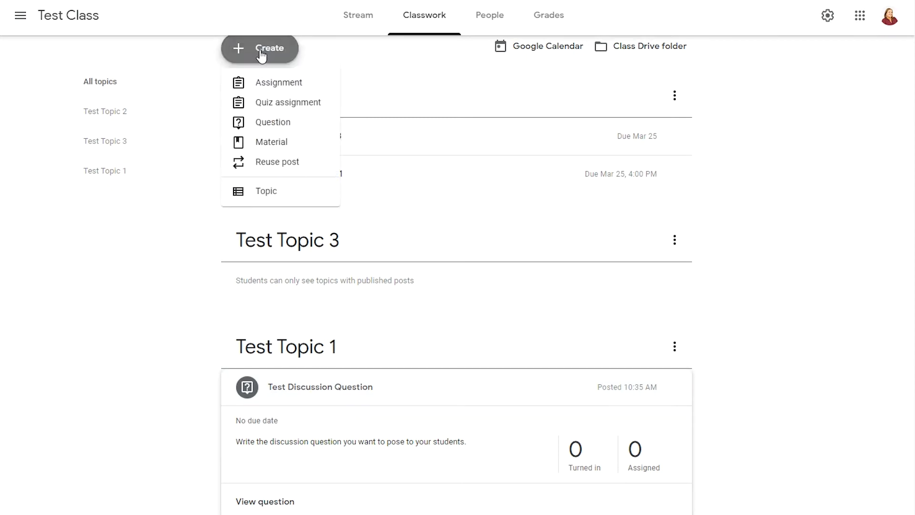
left_click(265, 124)
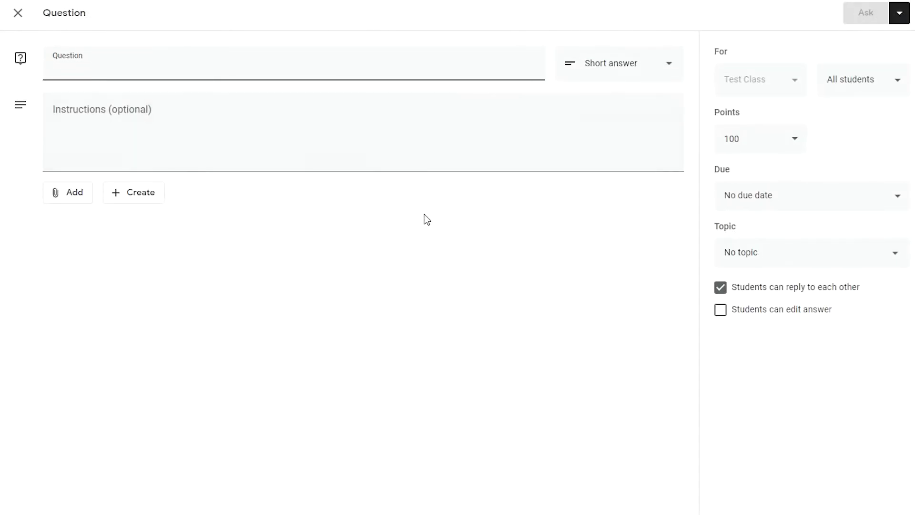
left_click(81, 123)
left_click(104, 73)
left_click(621, 67)
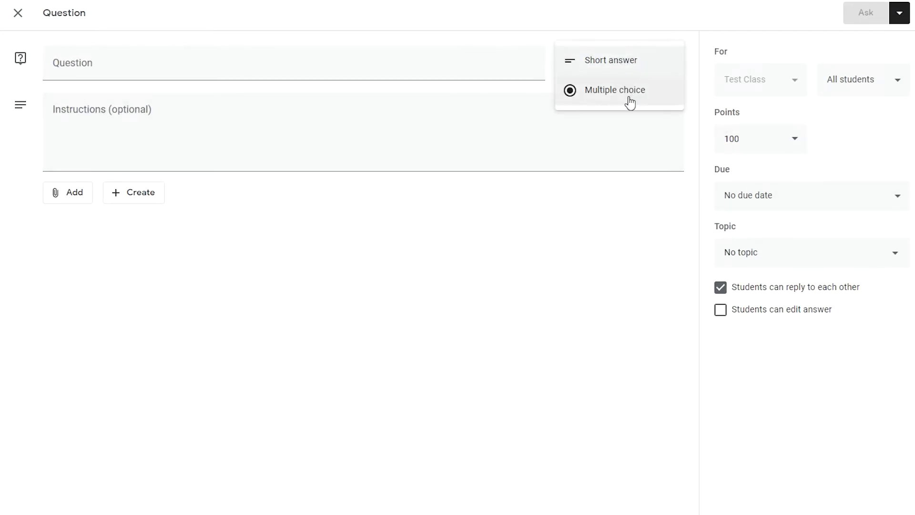
left_click(625, 64)
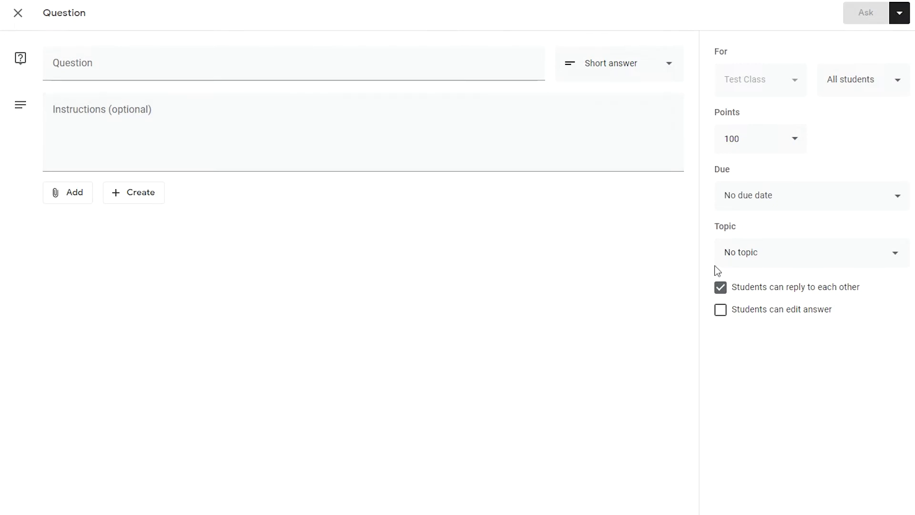
left_click(721, 315)
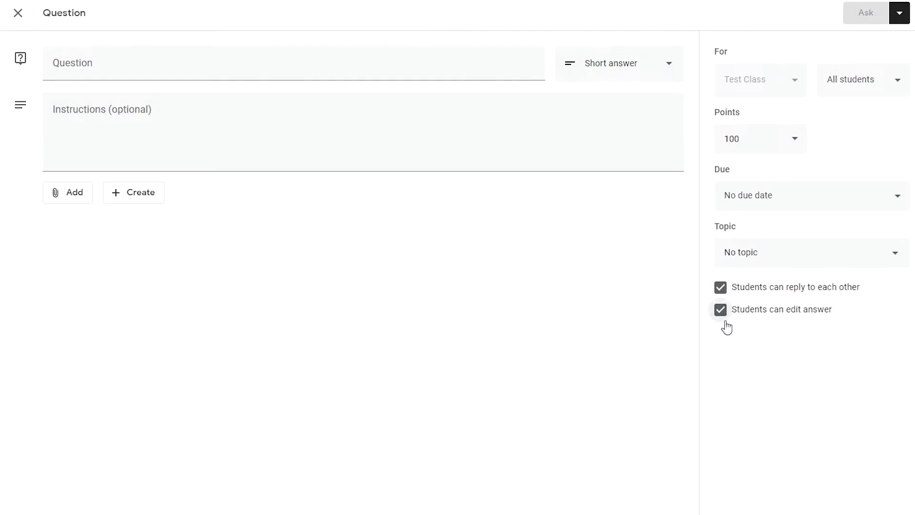
Set the question's due date to Mar 25, 2020 at 11:59 PM and its topic to Test Topic 1
left_click(769, 196)
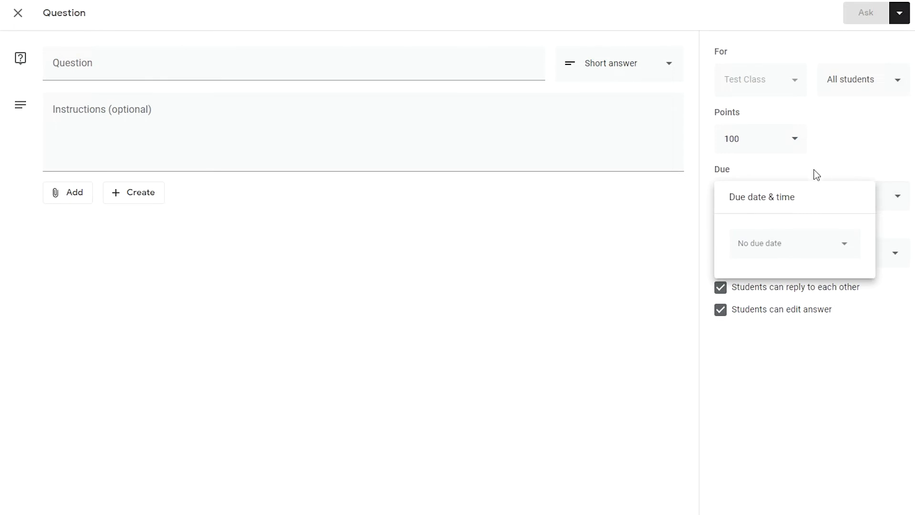
left_click(785, 249)
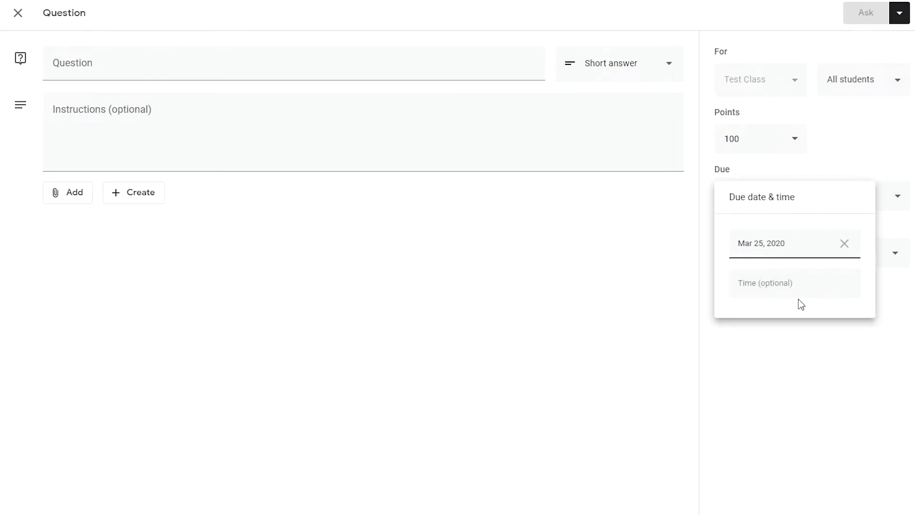
left_click(778, 291)
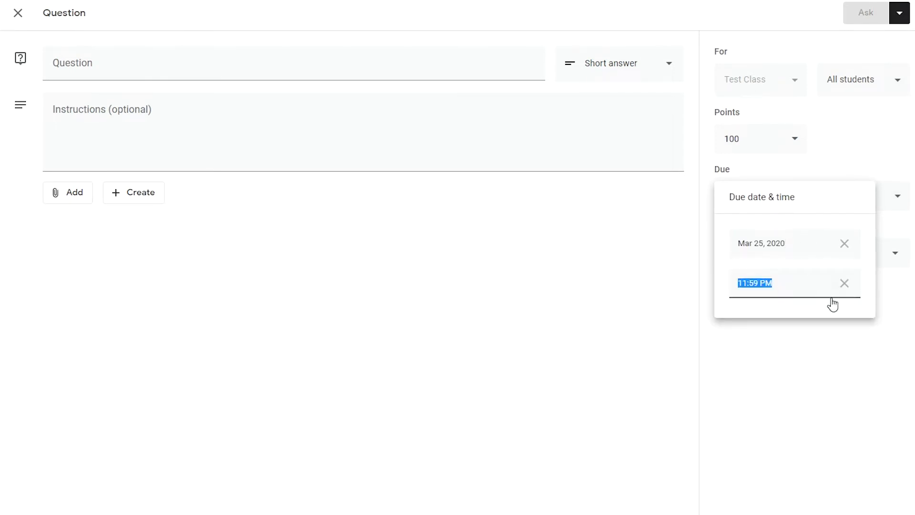
left_click(835, 329)
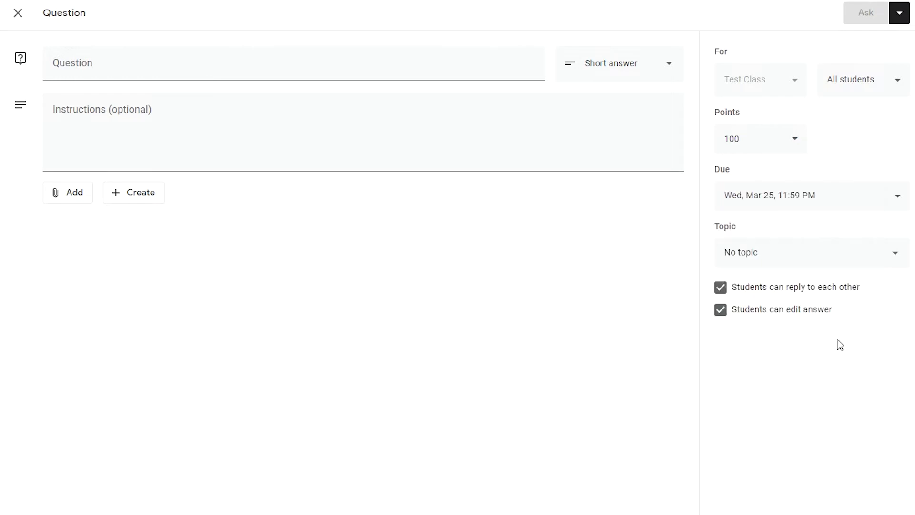
left_click(784, 261)
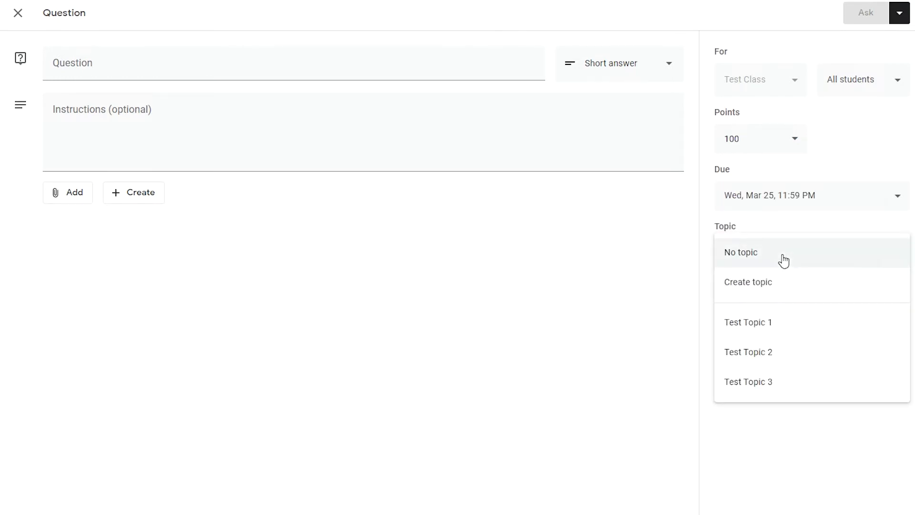
left_click(766, 321)
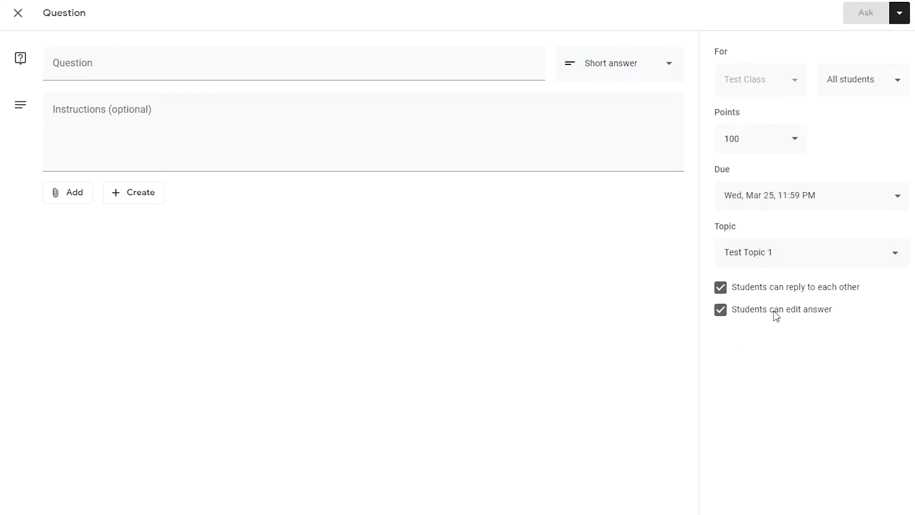
Enter "test" as the question text and post the question to the class
left_click(156, 53)
type("test")
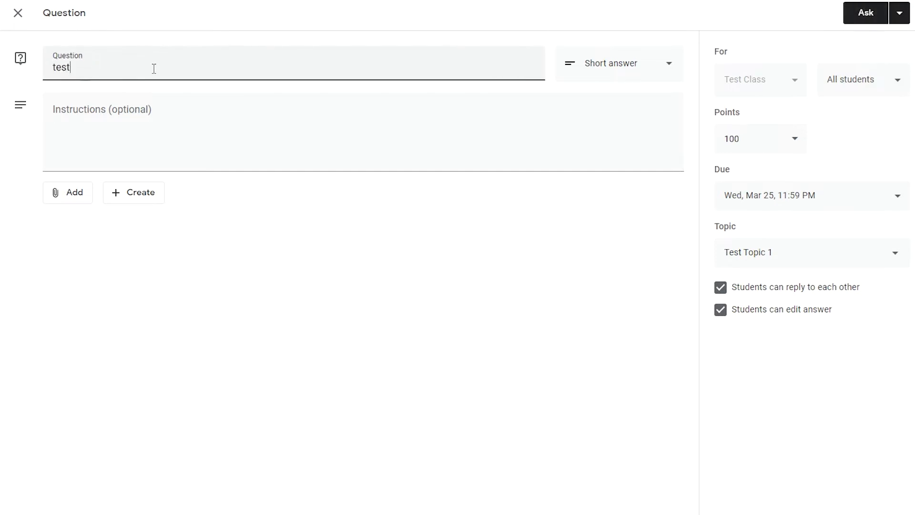
left_click(867, 20)
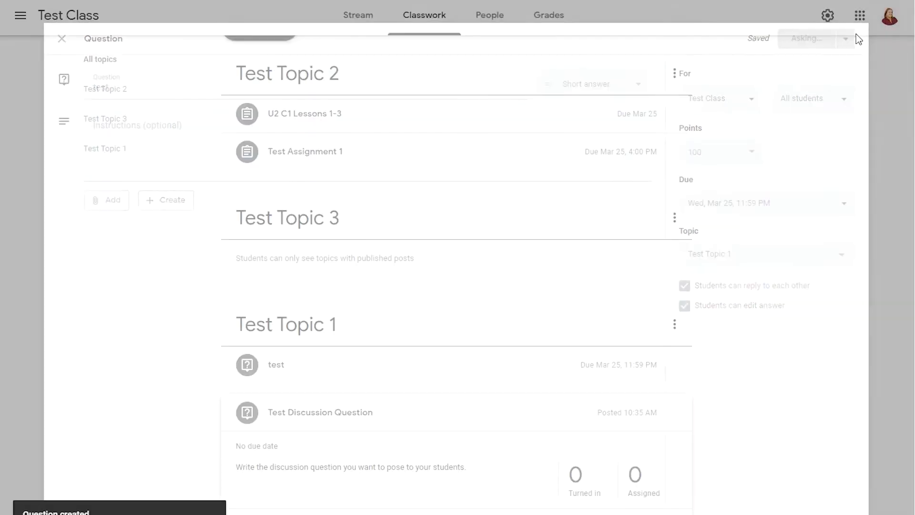
Change the topic of the U2 C1 Lessons 1-3 assignment to Test Topic 3 and save it
scroll(229, 204, "up", 1)
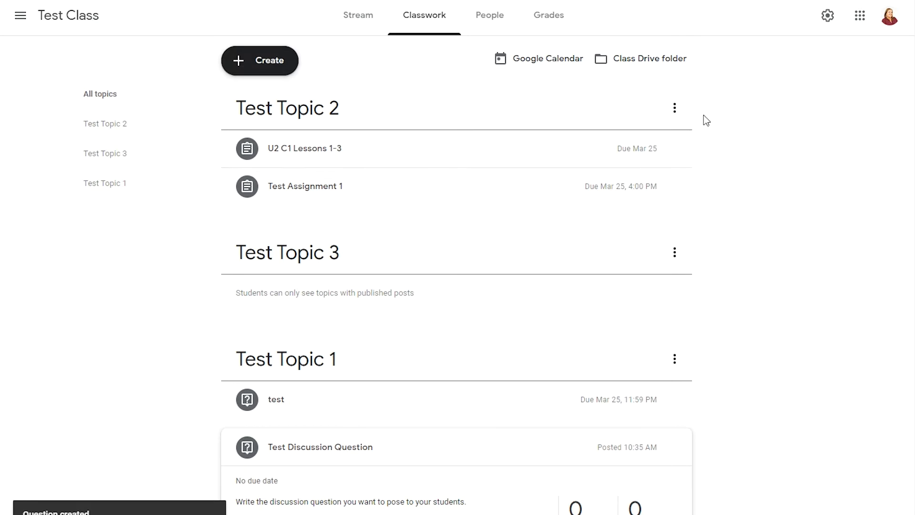
left_click(675, 149)
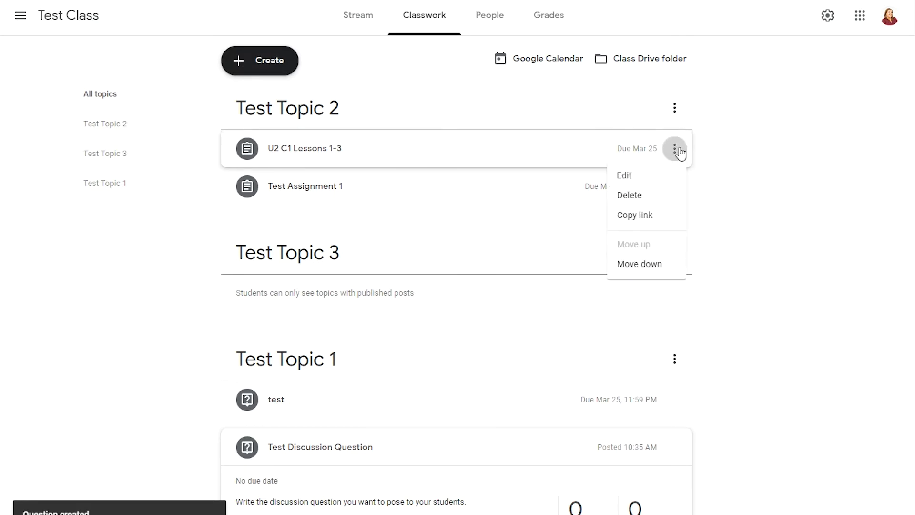
left_click(656, 177)
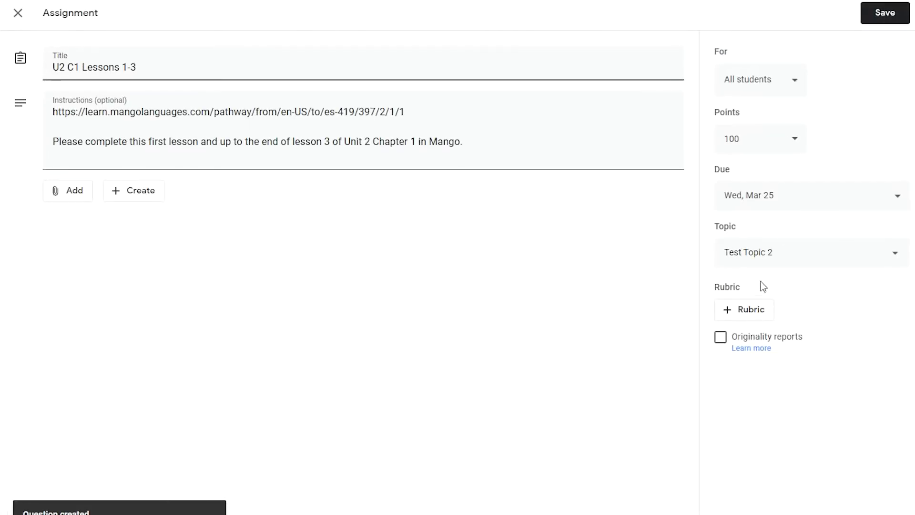
left_click(774, 263)
left_click(775, 290)
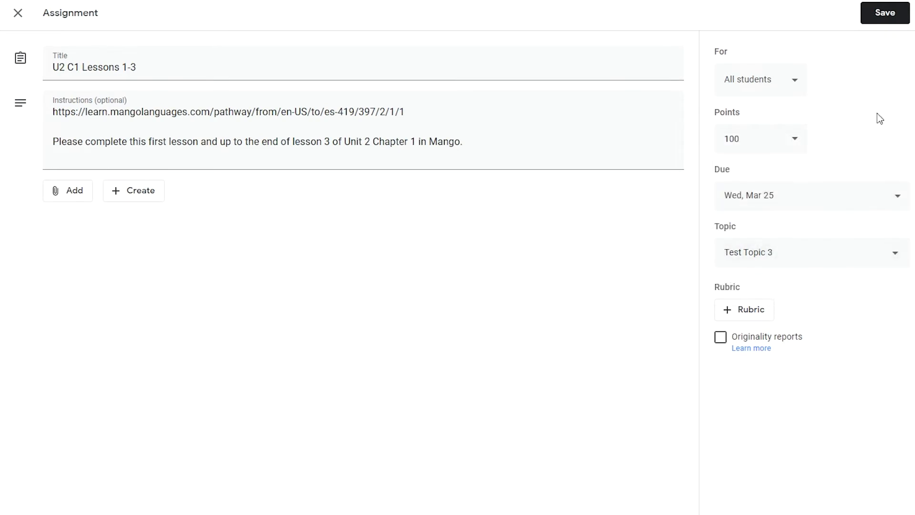
left_click(884, 18)
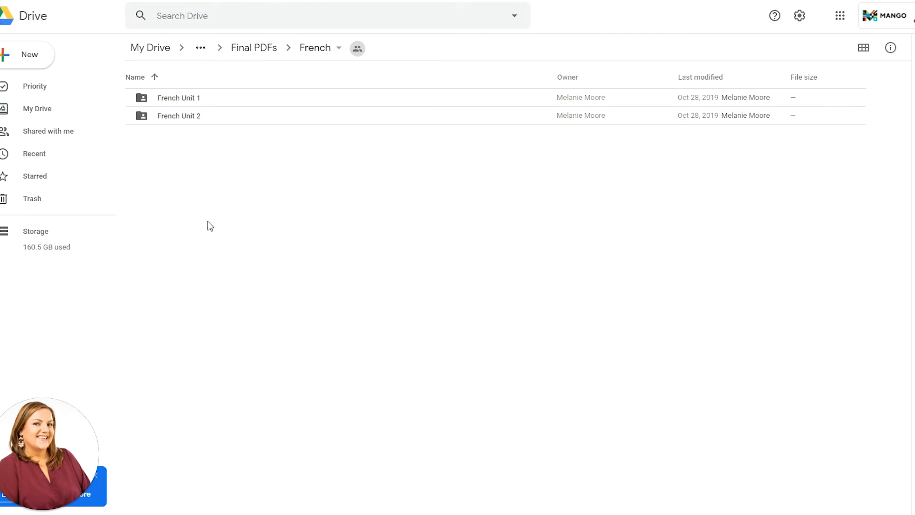
In Google Drive, go through French Unit 1 and French U1 C1 to the Teacher Lesson Plan folder
double_click(186, 98)
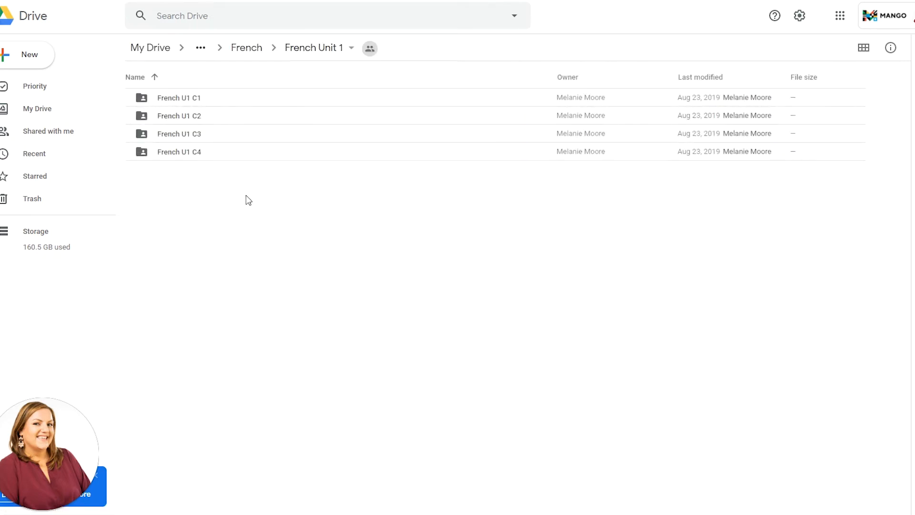
double_click(188, 100)
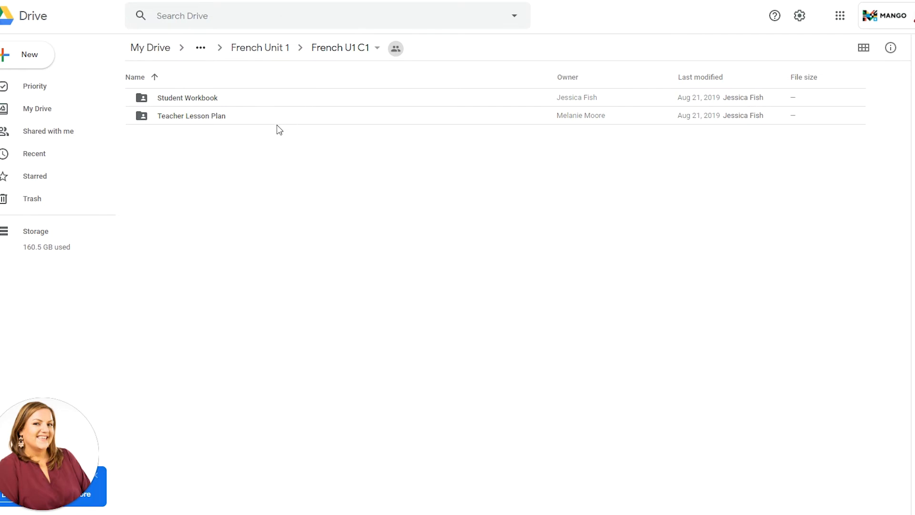
double_click(182, 120)
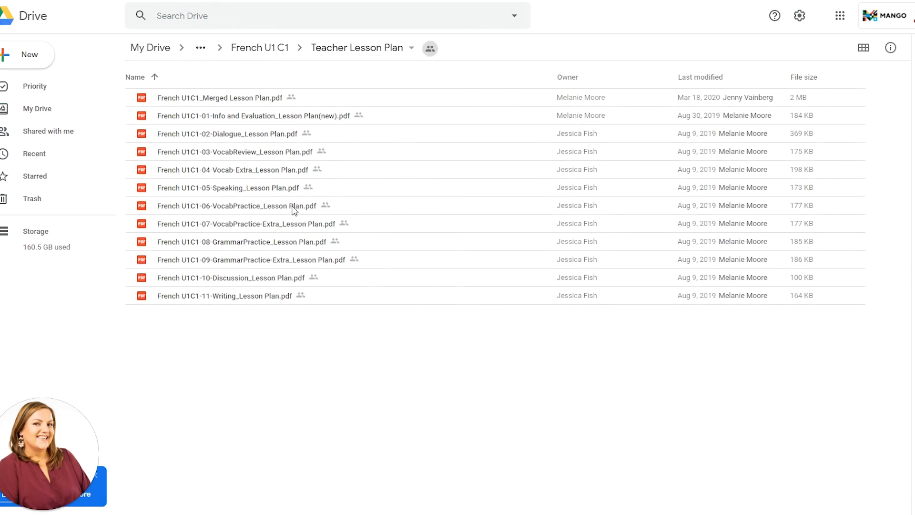
Preview French U1C1-03-VocabReview_Lesson Plan.pdf, read through its quiz, teacher guide and class work pages, and close it
double_click(241, 150)
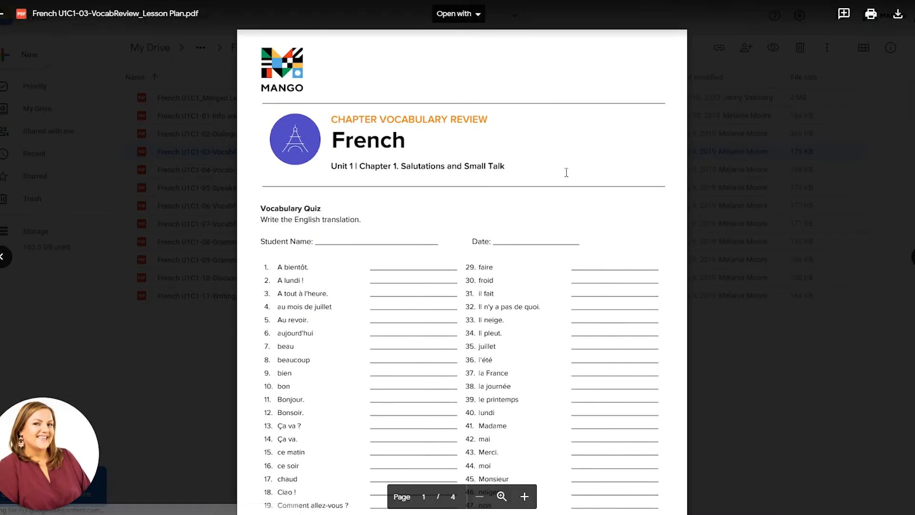
scroll(641, 186, "down", 20)
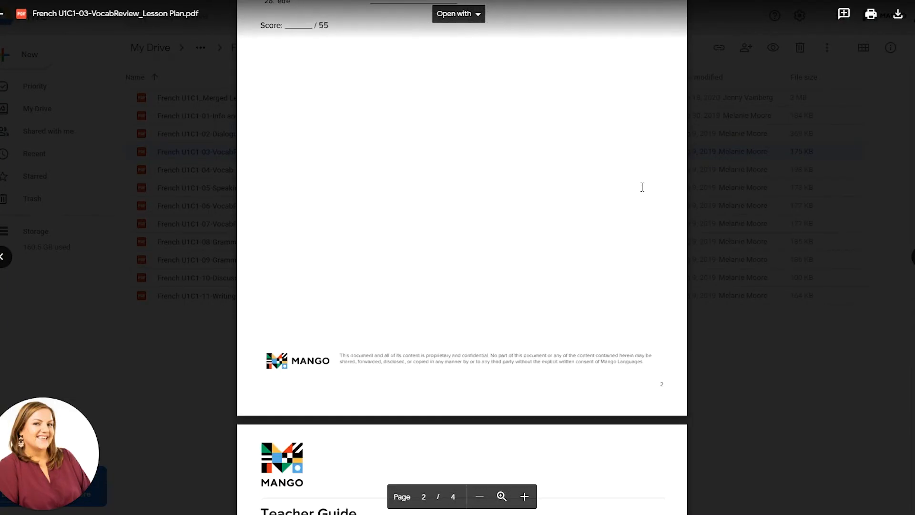
scroll(641, 187, "down", 5)
scroll(419, 183, "up", 1)
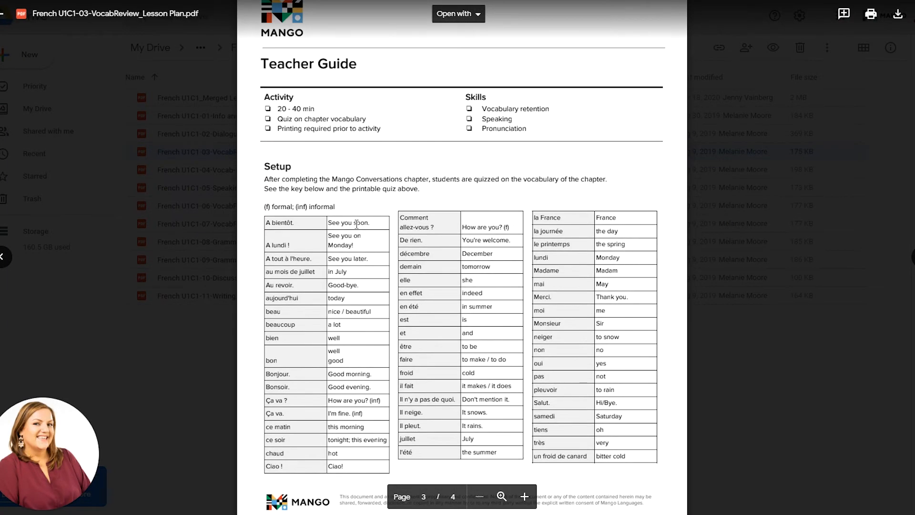
scroll(440, 203, "down", 12)
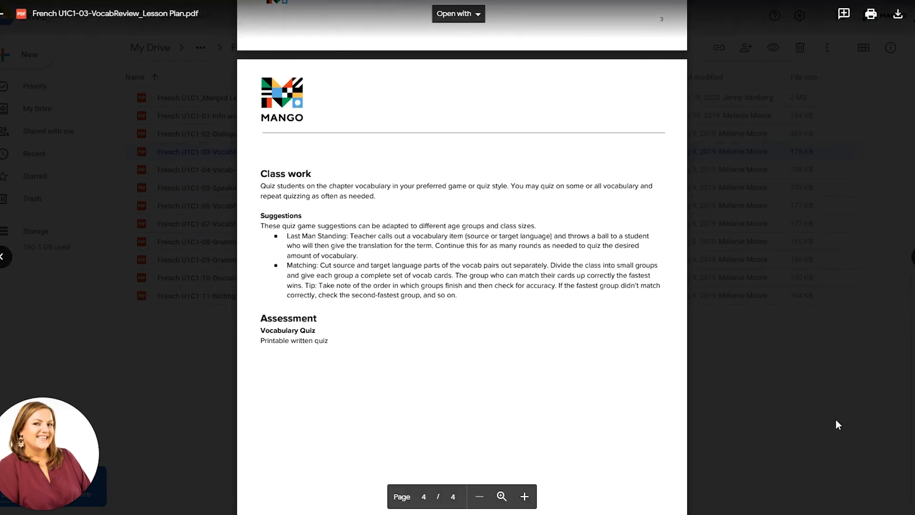
left_click(812, 396)
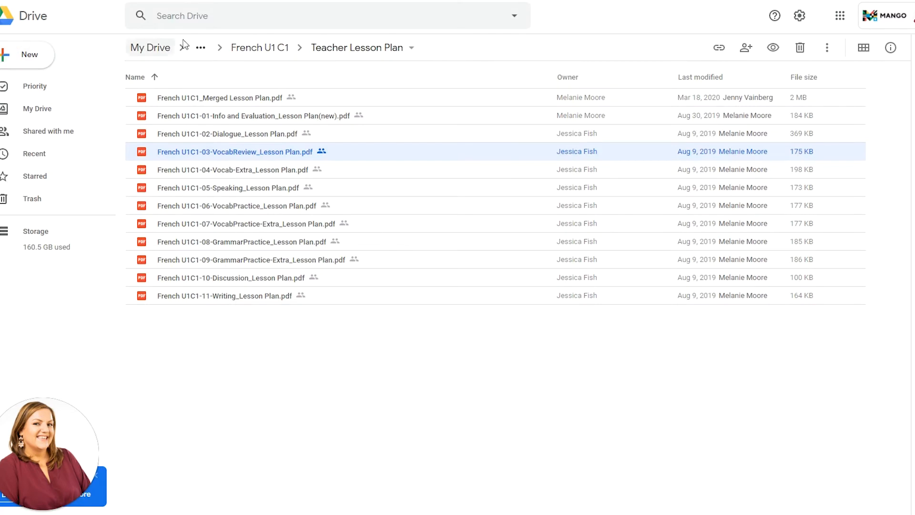
Go to the Student Workbook folder of French U1 C1, look through French U1C1-03-VocabReview_Student Workbook.pdf, and close the preview
left_click(262, 56)
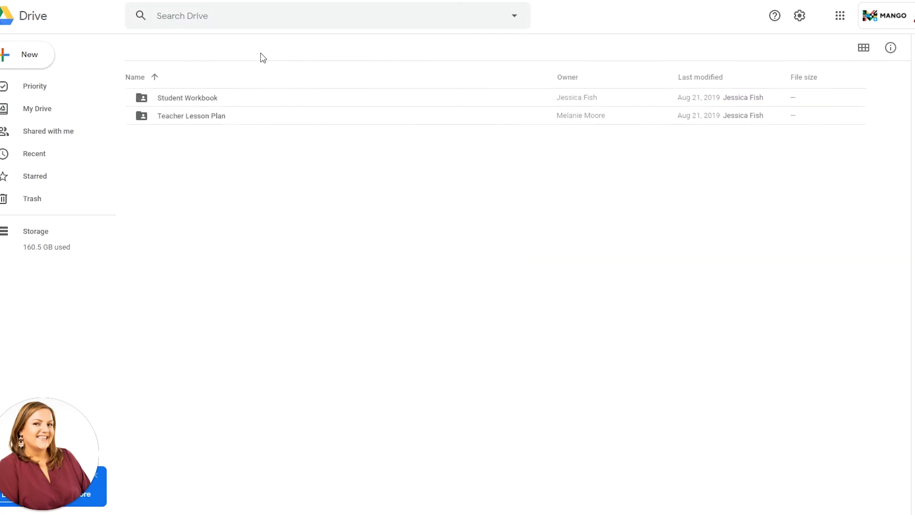
double_click(184, 95)
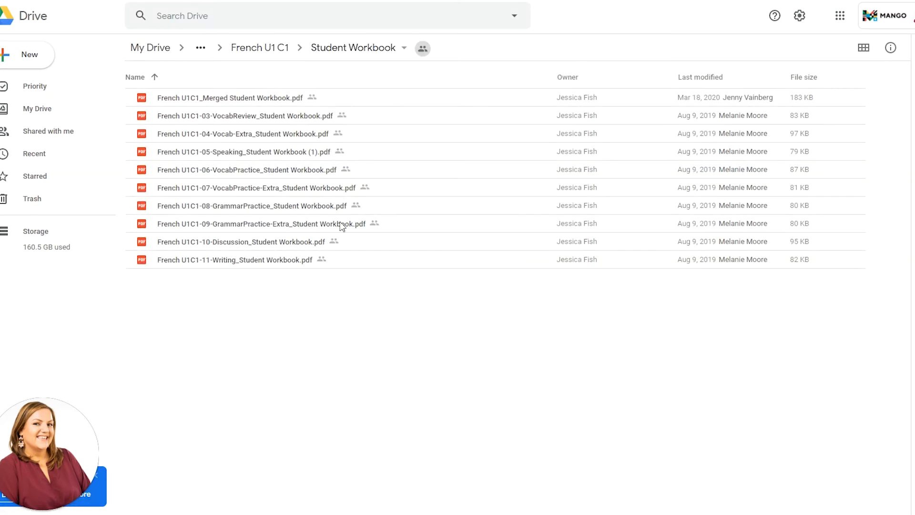
double_click(232, 119)
scroll(459, 153, "down", 5)
scroll(475, 230, "down", 10)
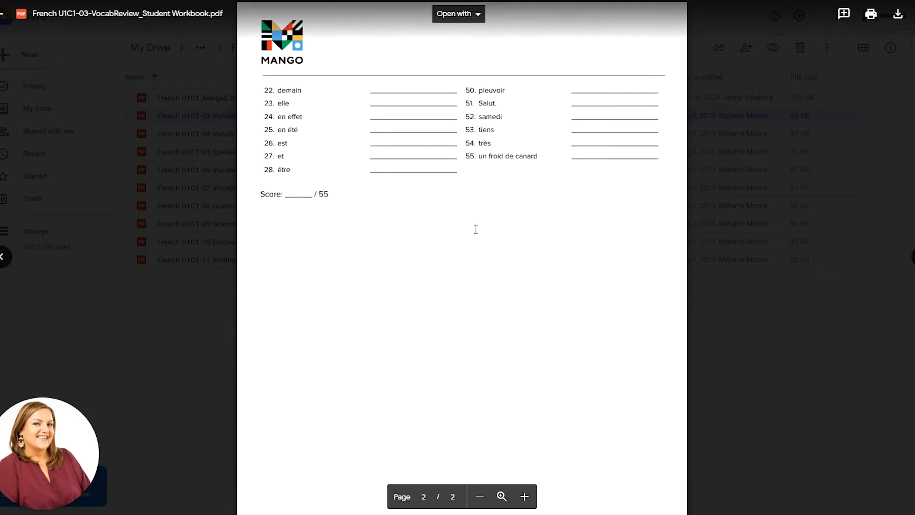
scroll(433, 247, "up", 5)
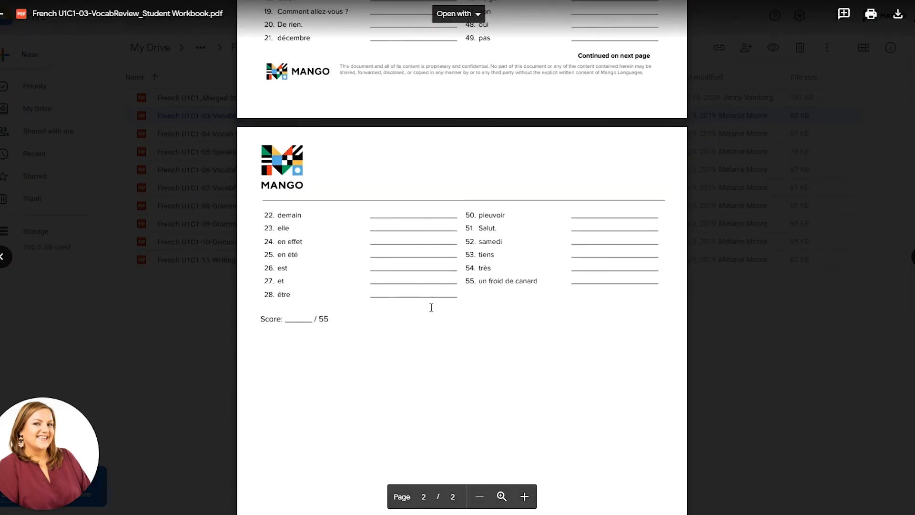
left_click(788, 404)
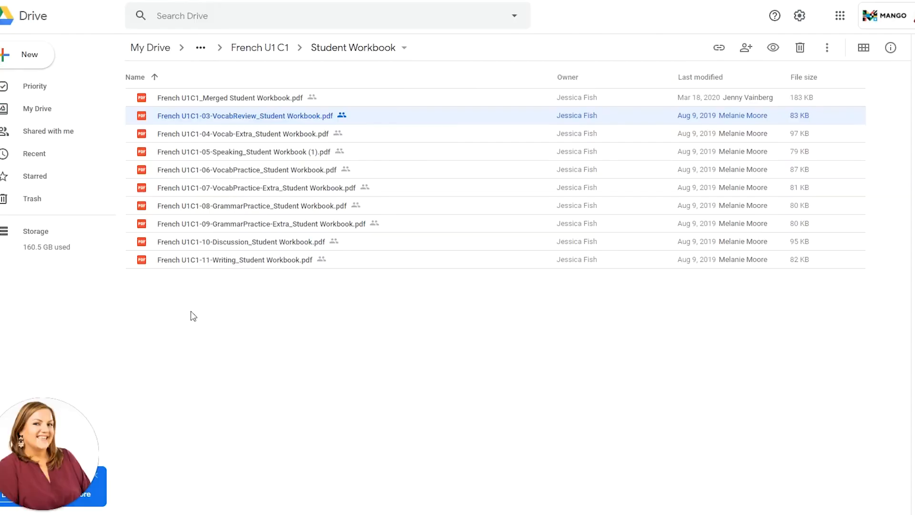
Select all the PDFs in the Student Workbook folder and download them together
left_click(192, 309)
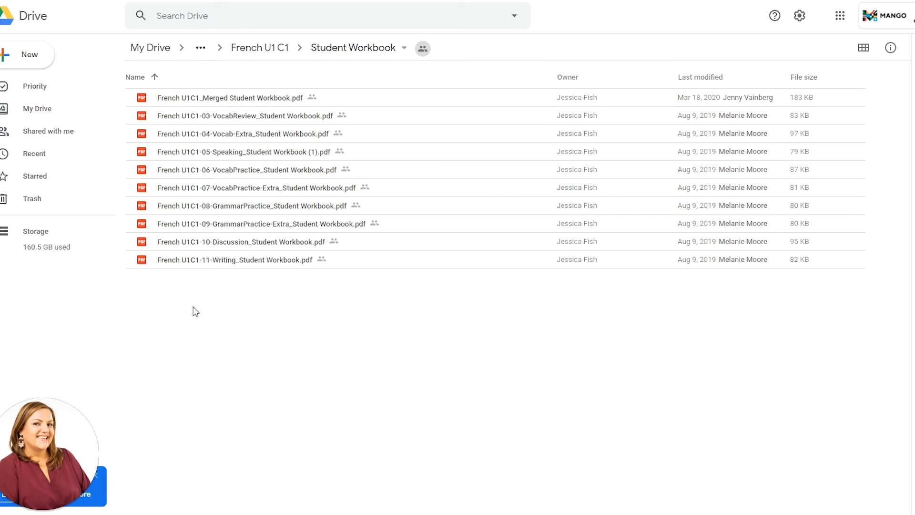
left_click(255, 99)
left_click(271, 261, "shift")
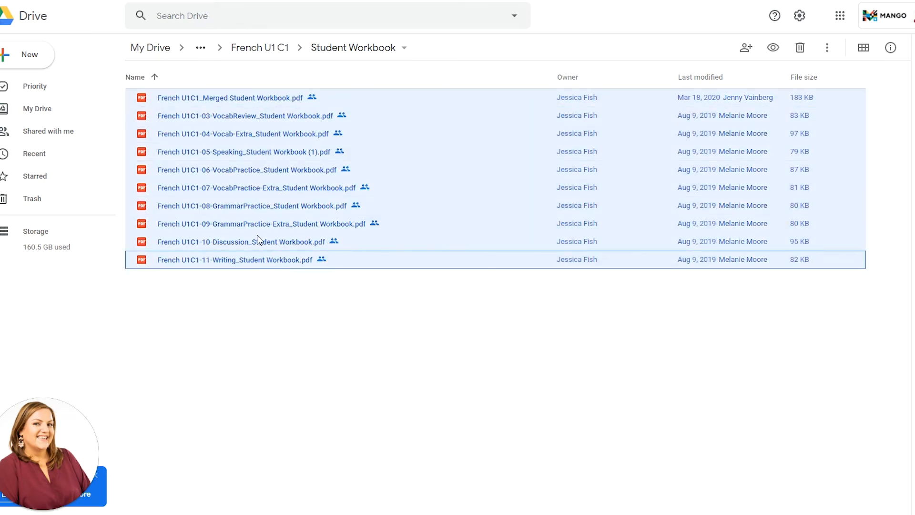
right_click(248, 222)
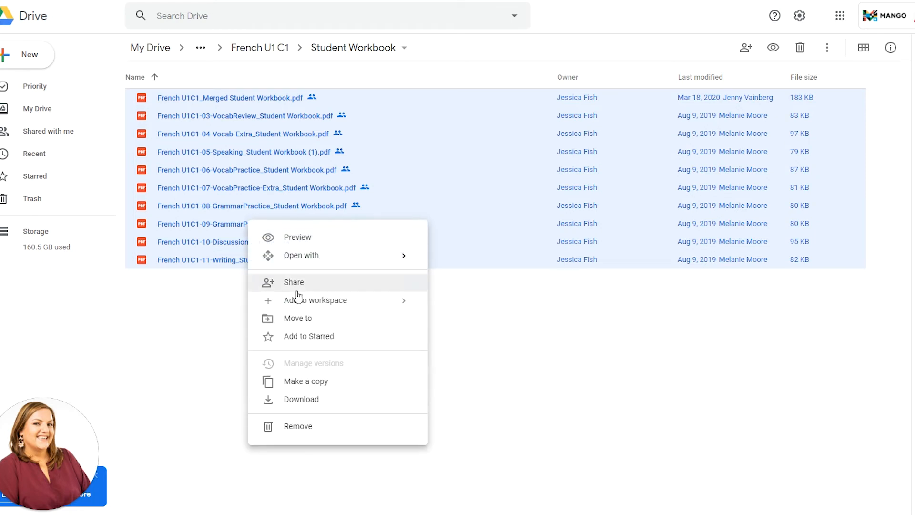
left_click(319, 405)
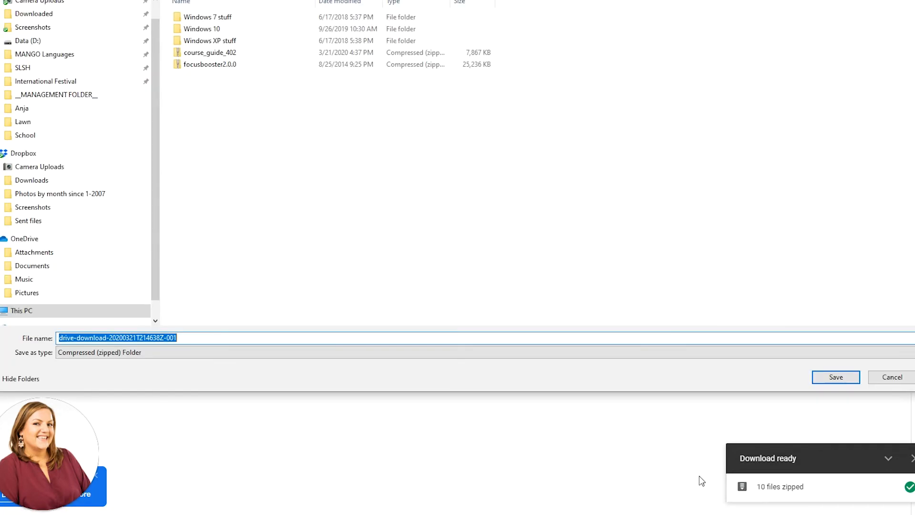
Save the zipped download in the Classroom Guides French folder, inside GOOGLE CLASSROOM TEST under MANGO Languages
left_click(67, 56)
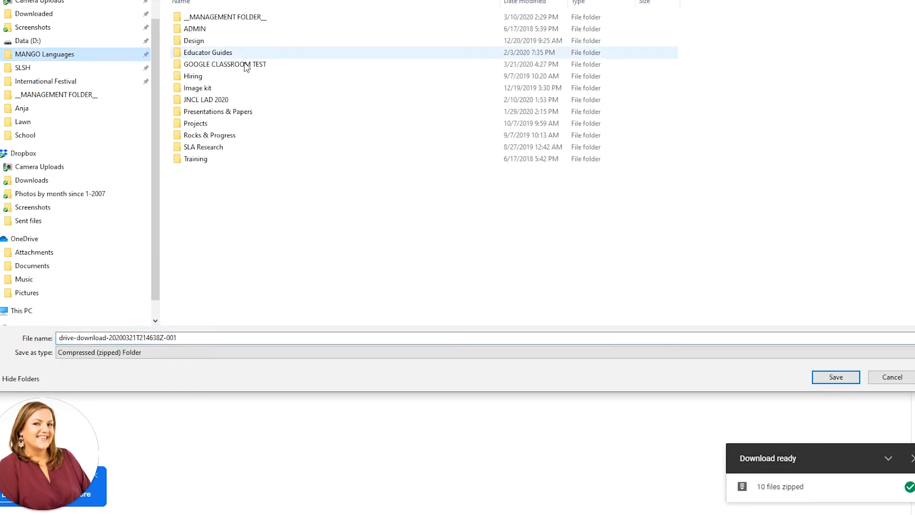
left_click(247, 67)
double_click(247, 67)
double_click(224, 27)
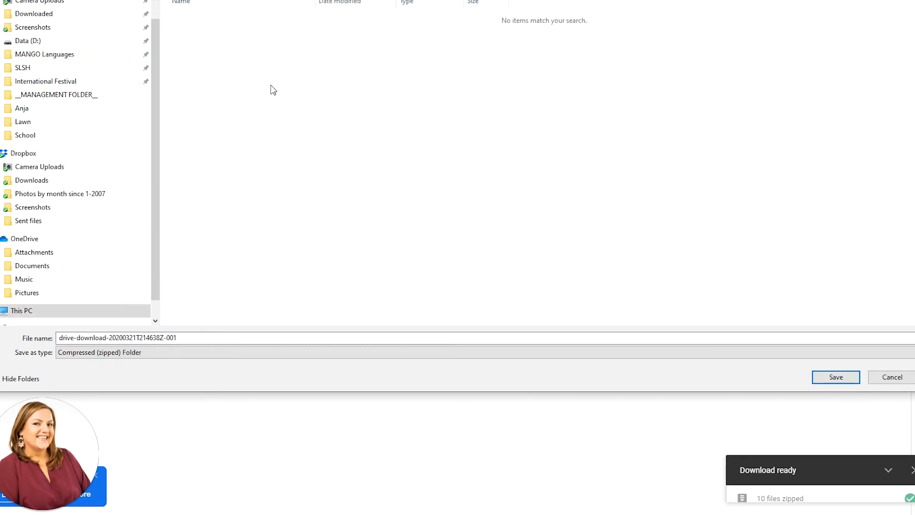
left_click(827, 382)
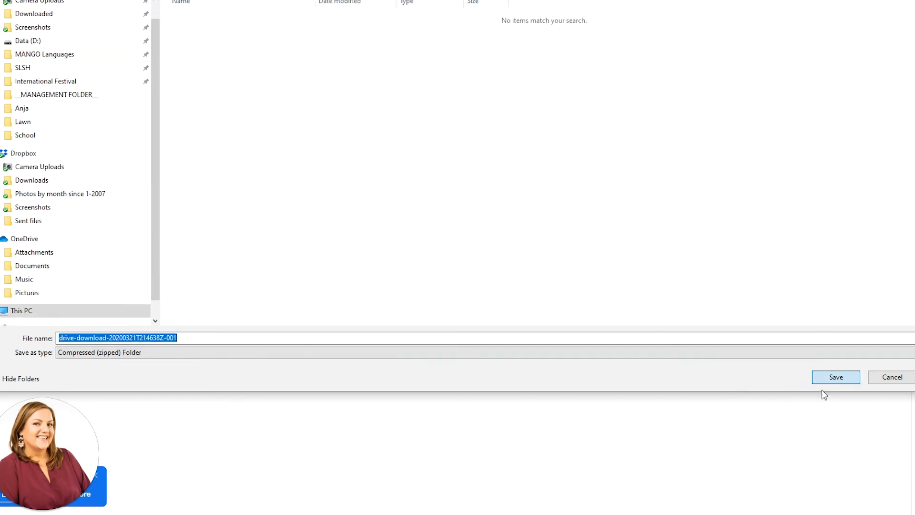
Switch to File Explorer, extract the downloaded zip archive into the Classroom Guides French folder, and widen the Name column
mouse_move(127, 514)
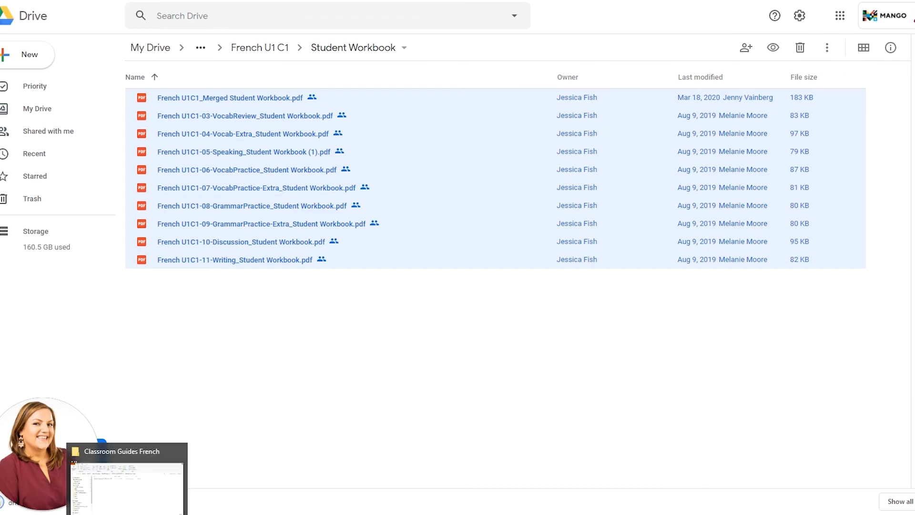
left_click(127, 486)
left_click_drag(269, 141, 285, 106)
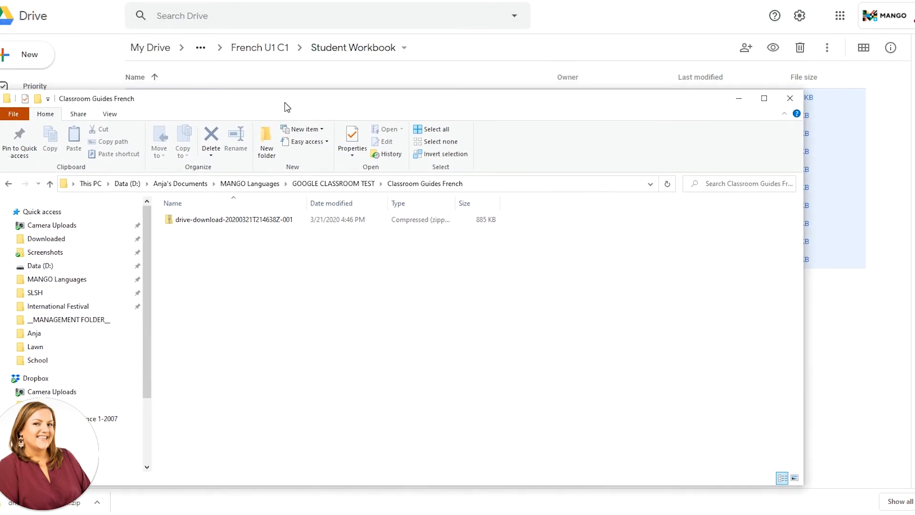
left_click(212, 223)
right_click(213, 223)
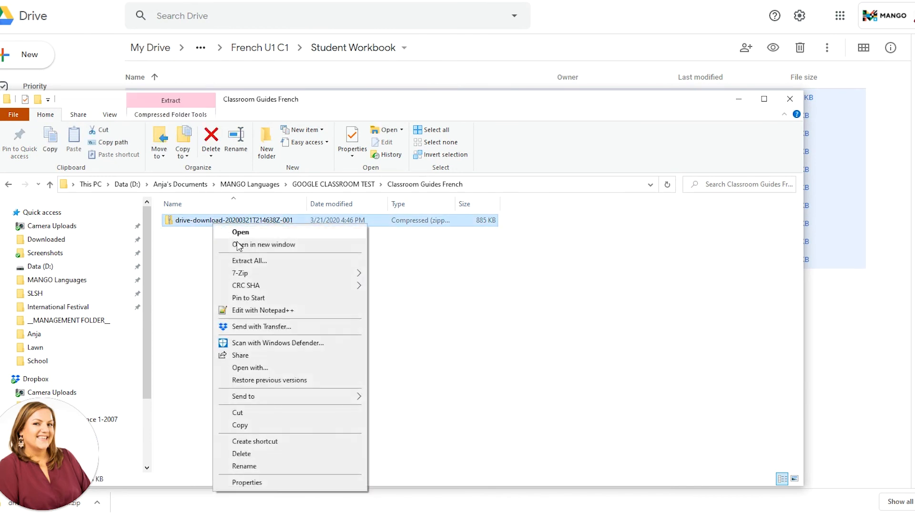
mouse_move(296, 273)
left_click(444, 313)
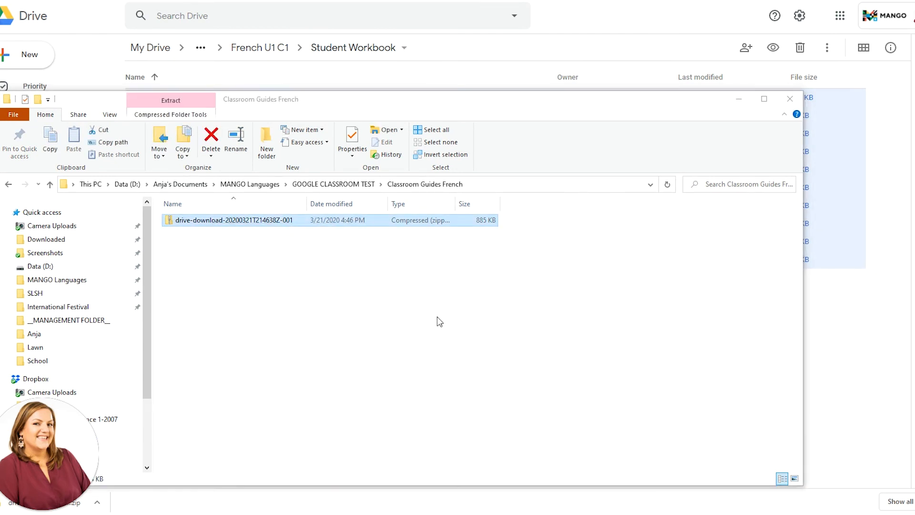
left_click(376, 390)
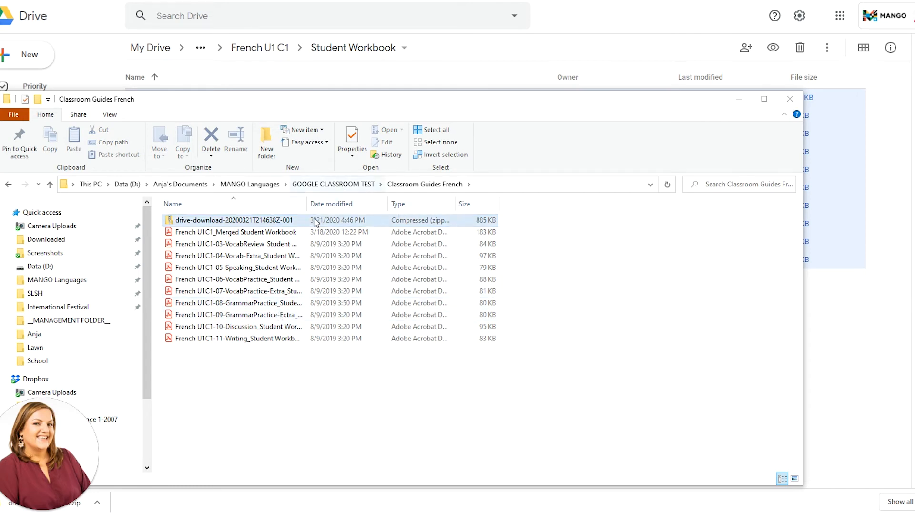
left_click_drag(307, 204, 414, 203)
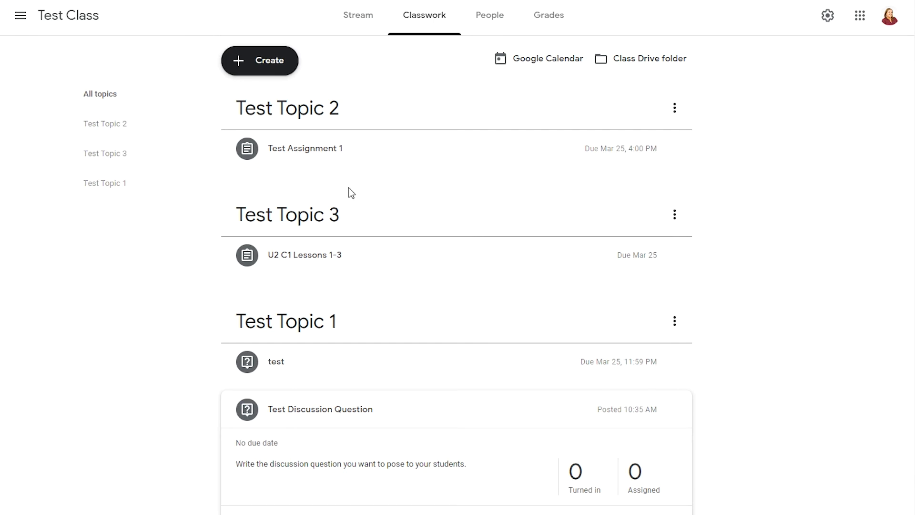
Start a new assignment with French U1C1-05-Speaking_Student Workbook (1).pdf uploaded from the computer, and check the file's student sharing options
left_click(252, 67)
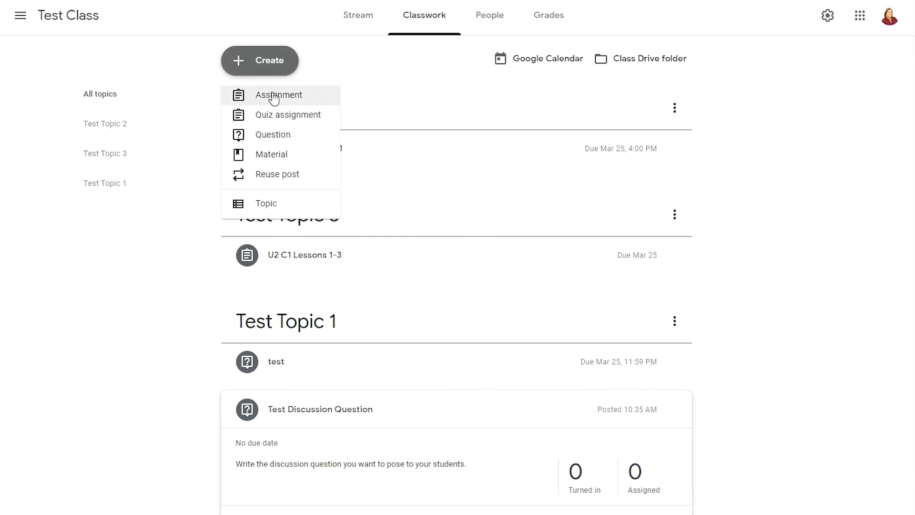
left_click(274, 97)
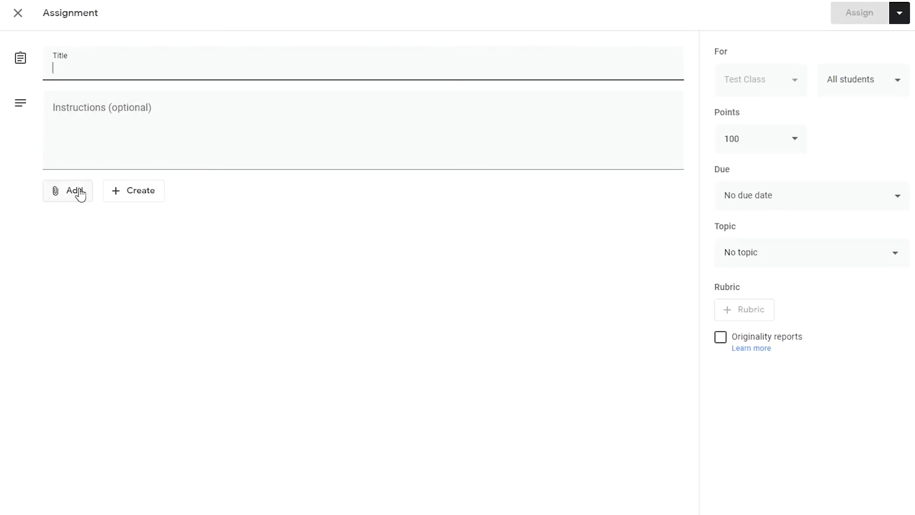
left_click(80, 195)
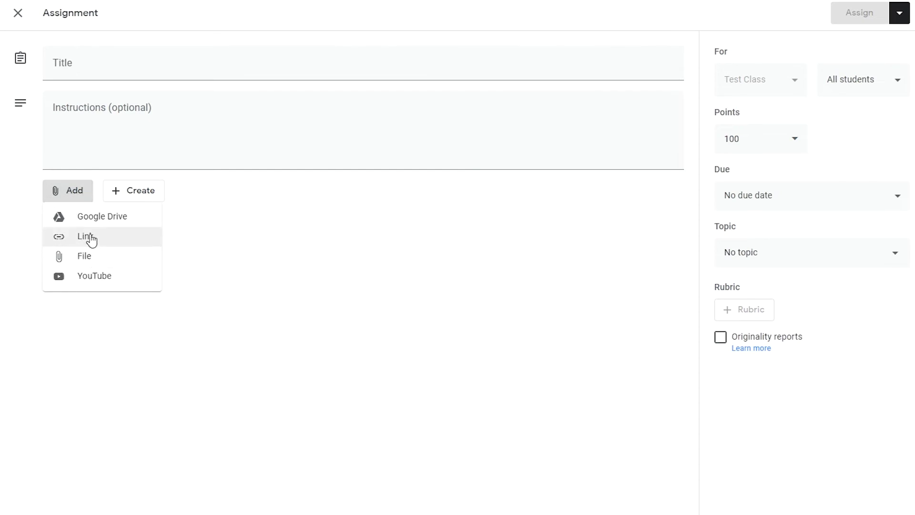
left_click(88, 262)
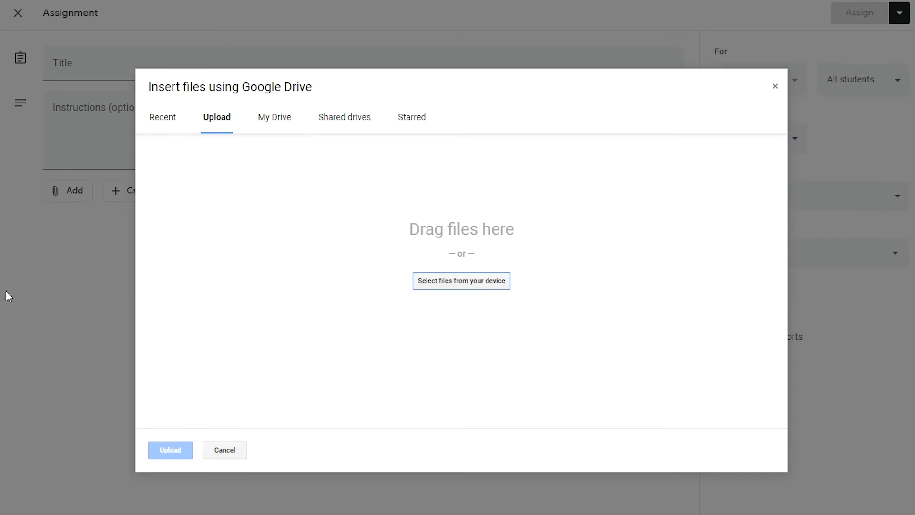
left_click_drag(57, 290, 724, 278)
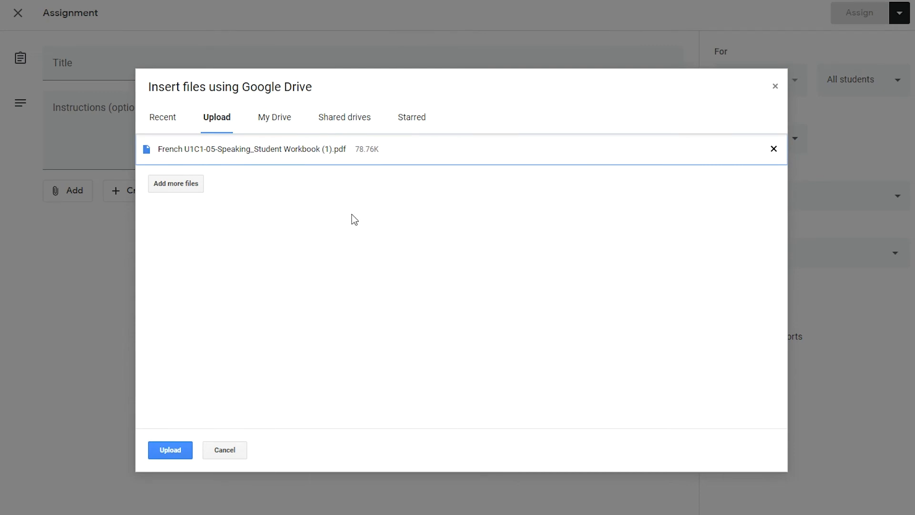
left_click(191, 450)
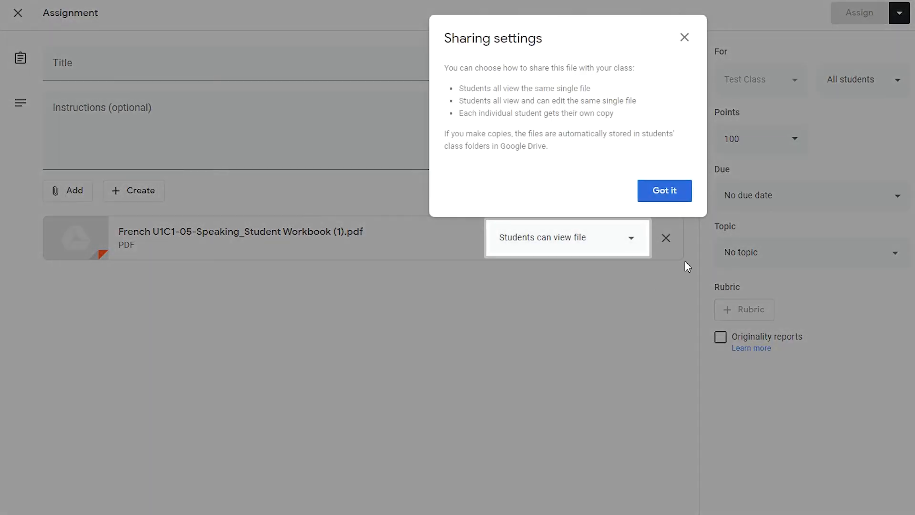
left_click(648, 201)
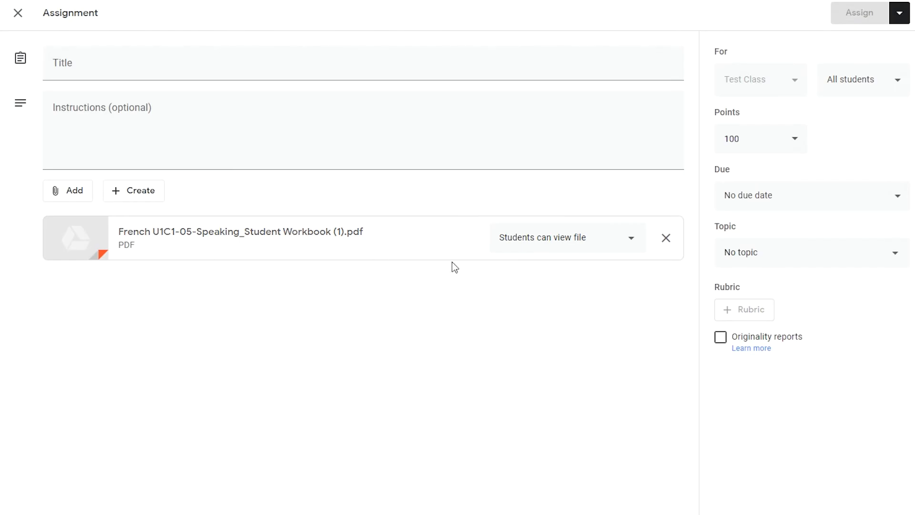
left_click(567, 240)
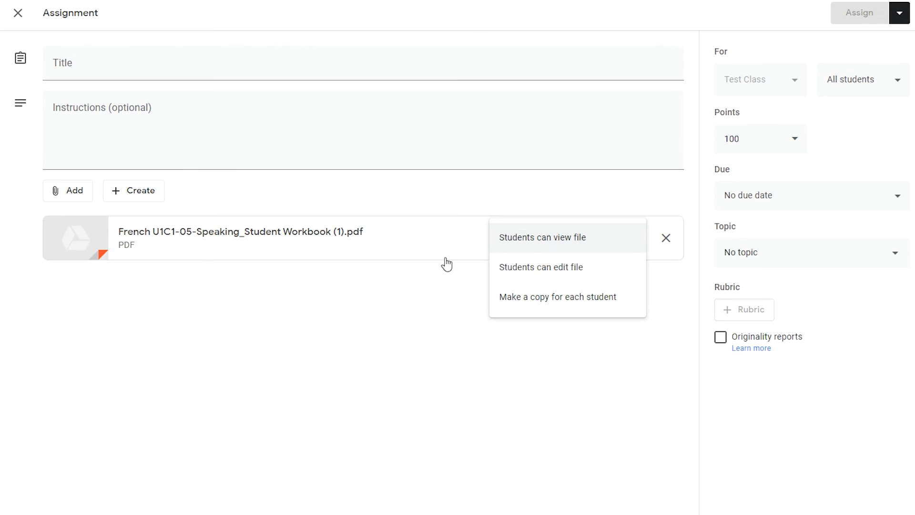
left_click(435, 291)
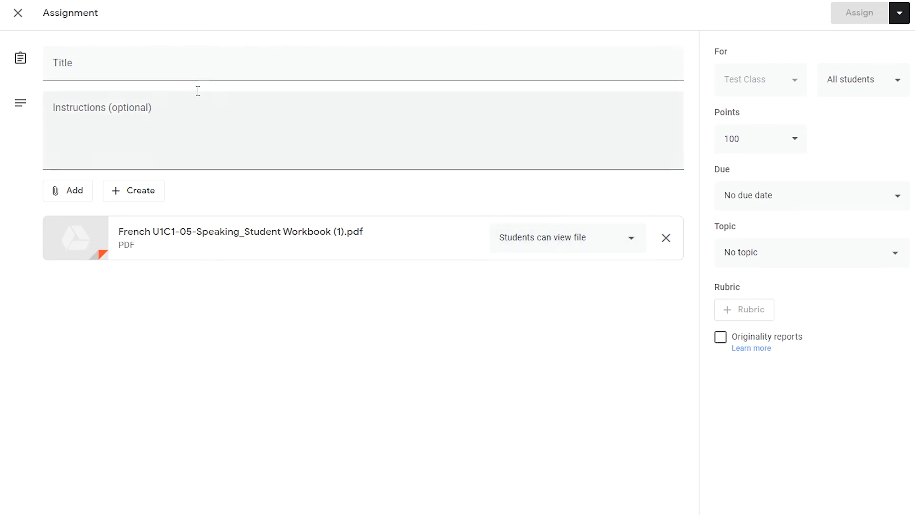
Assign it with the title "Speaking activity" and the instructions "asdfasdfa", and expand its entry in the classwork list
left_click(54, 67)
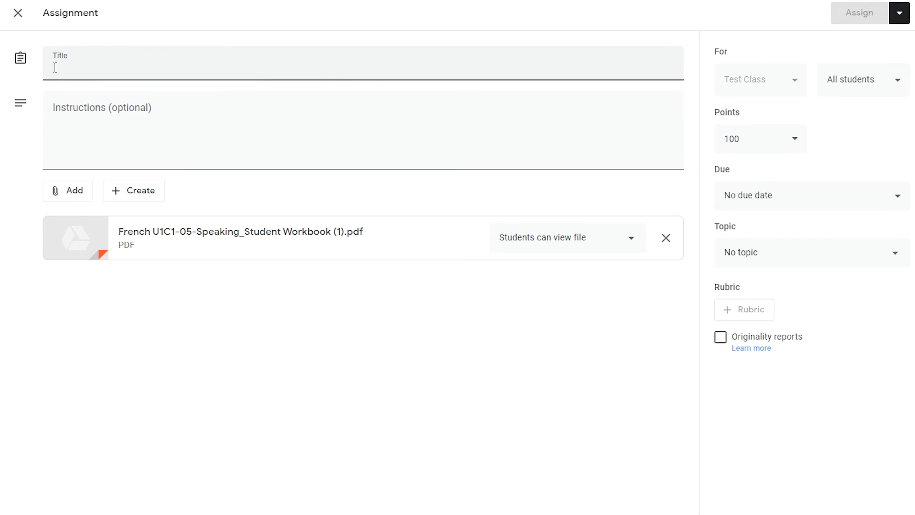
type("Speaking ")
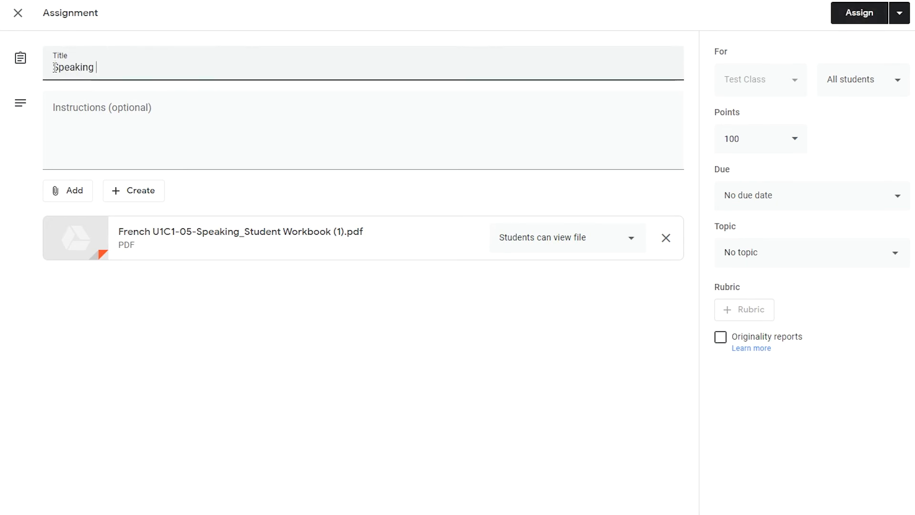
type("activity")
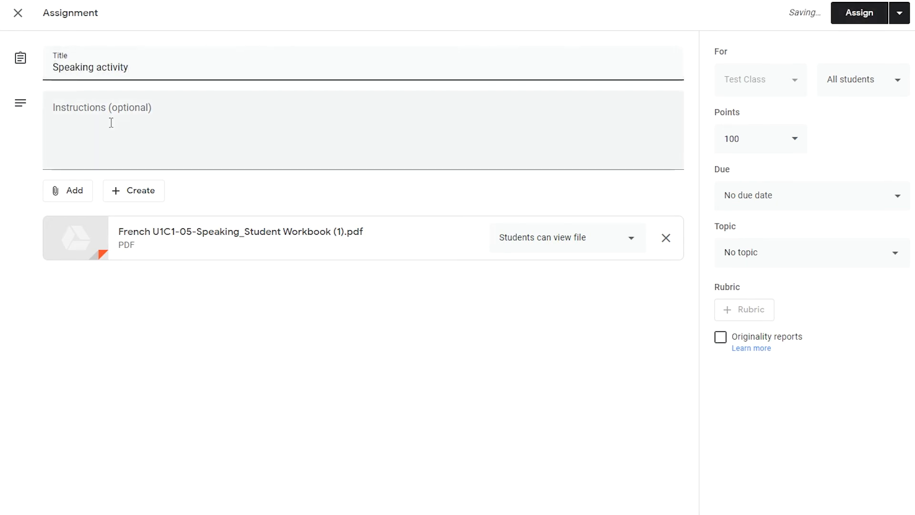
left_click(106, 117)
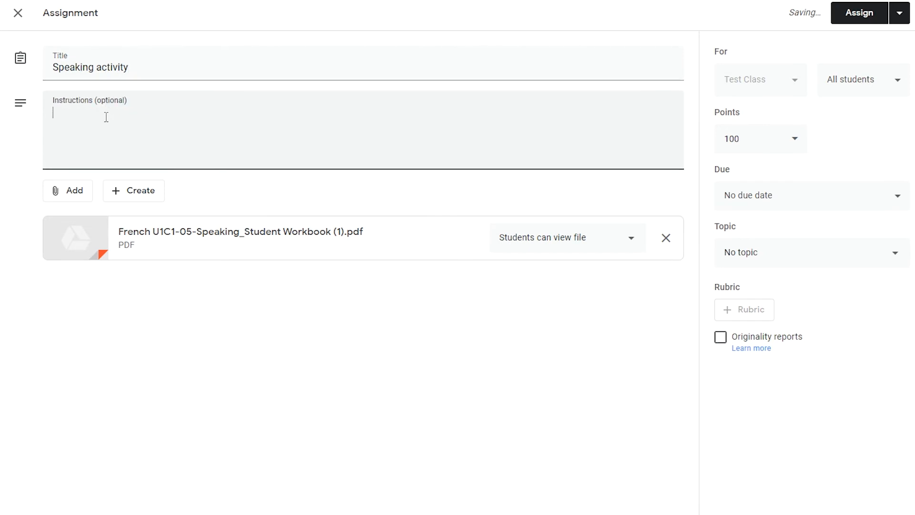
type("asdfasdfa")
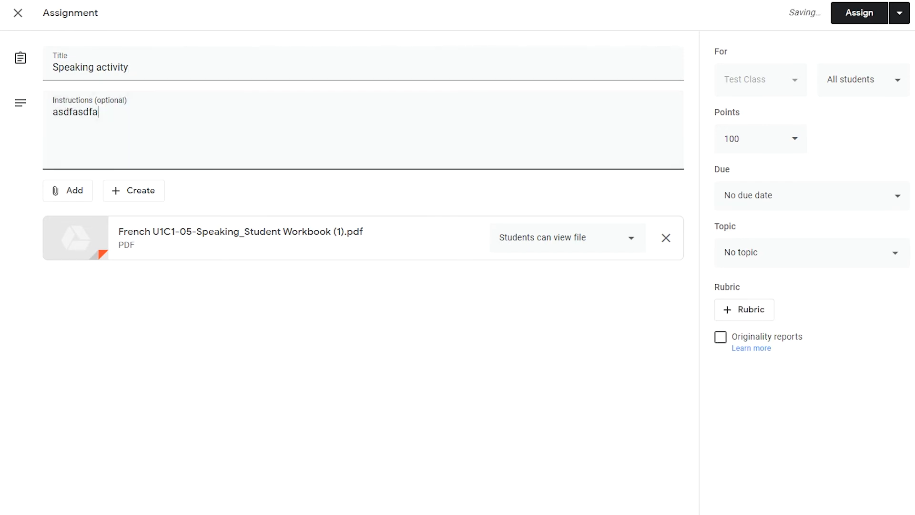
left_click(860, 13)
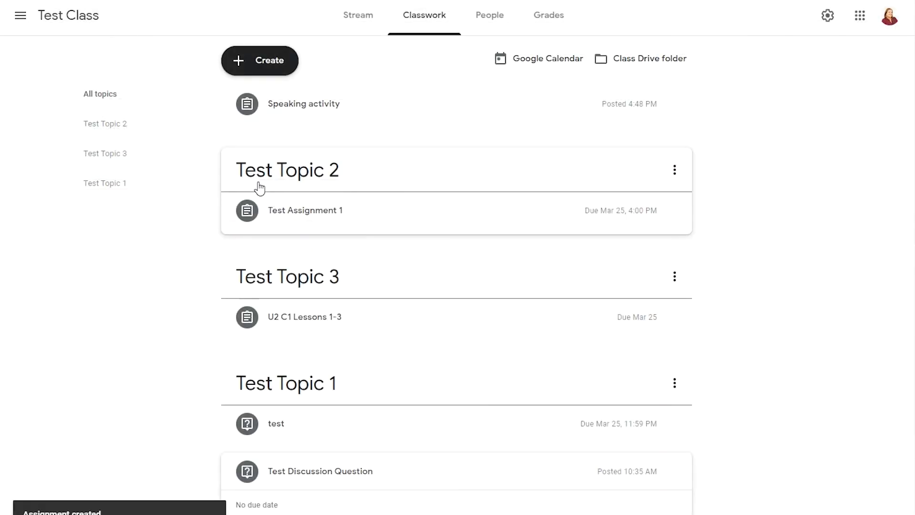
left_click(323, 102)
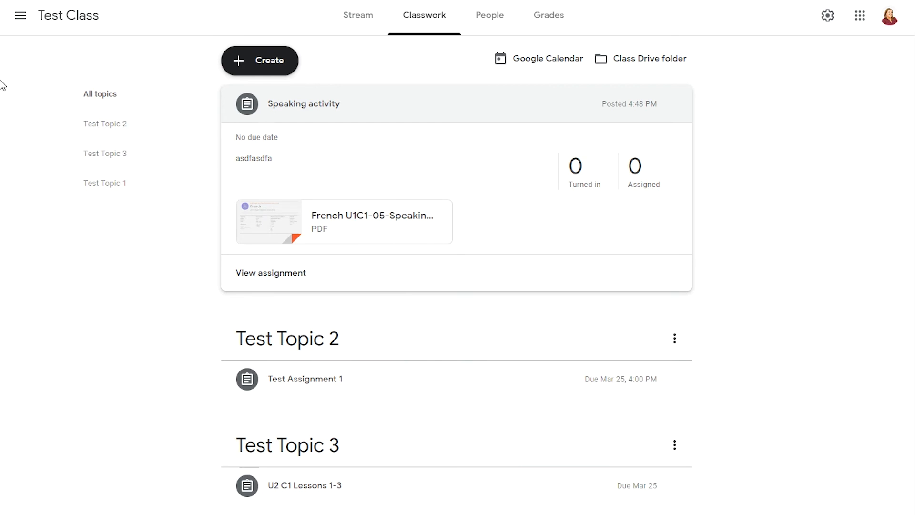
Open the class Drive folder beside File Explorer and upload the student workbook PDFs from VocabPractice through Discussion into Test Class
left_click_drag(2, 81, 91, 79)
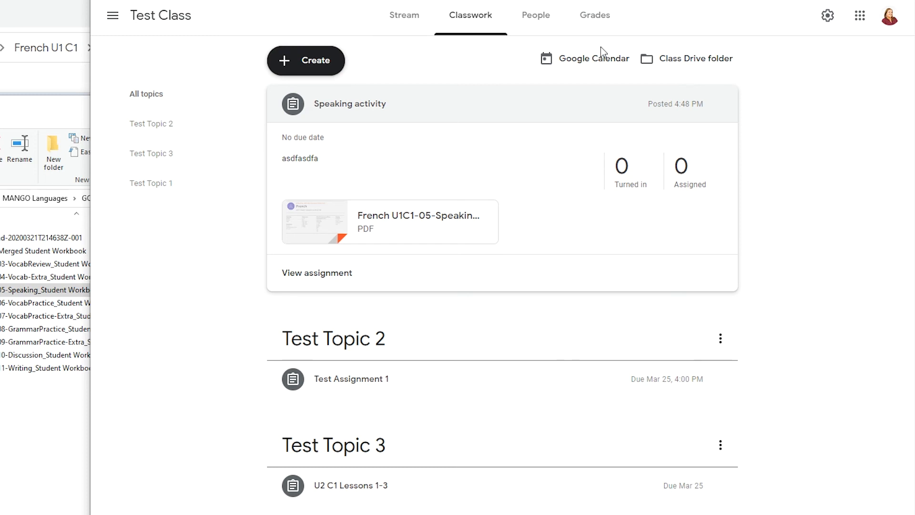
left_click(698, 59)
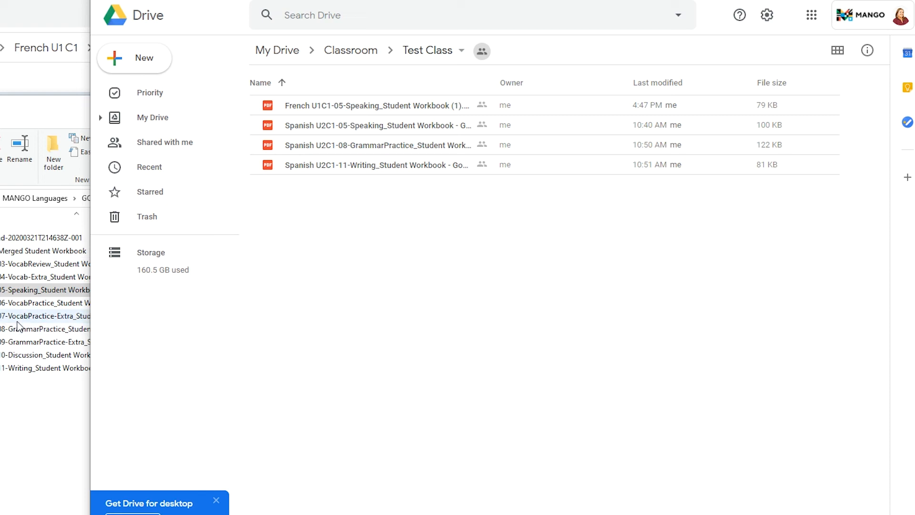
left_click(13, 305)
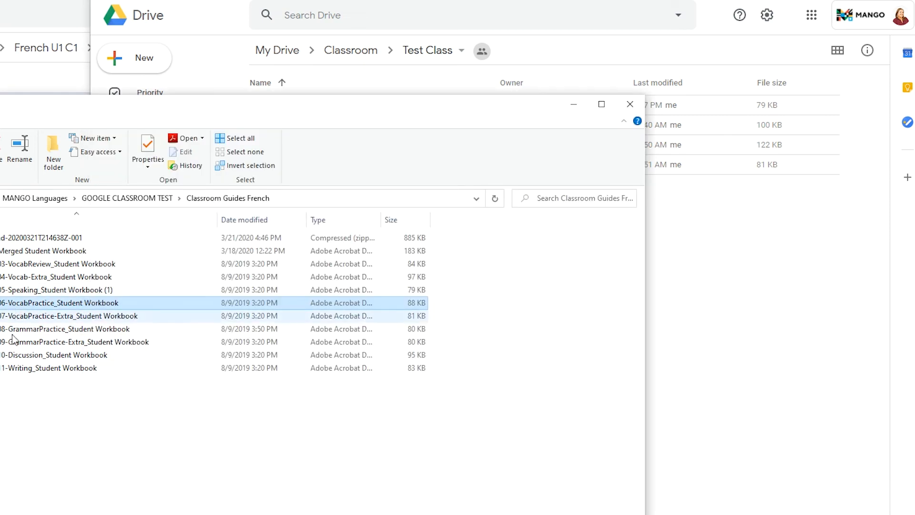
left_click(16, 356, "shift")
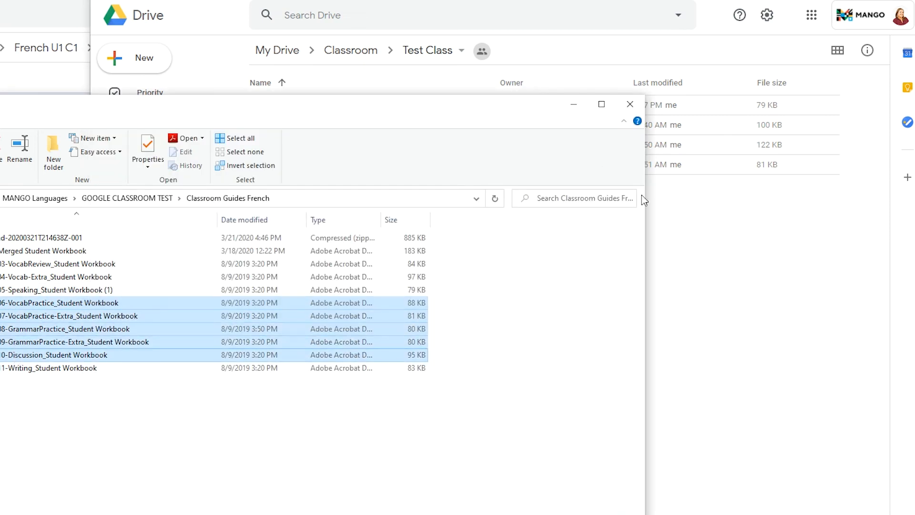
left_click_drag(648, 241, 466, 235)
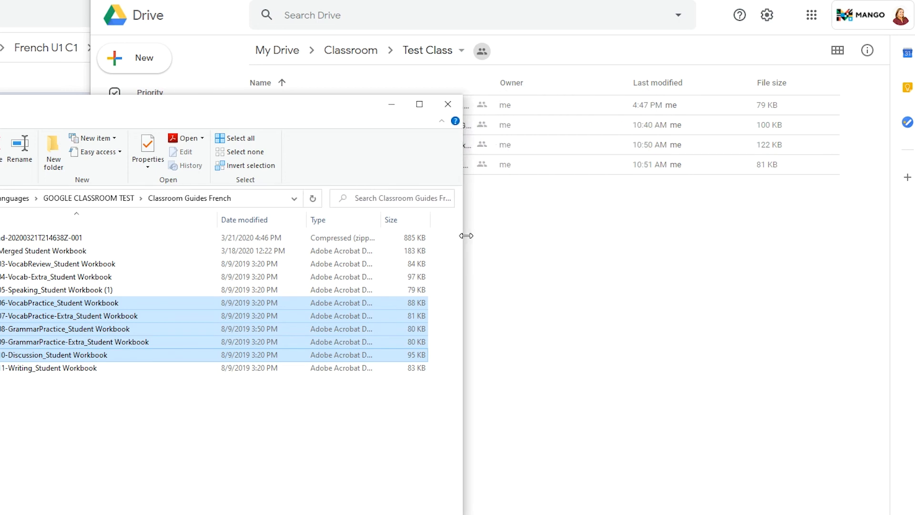
left_click_drag(70, 353, 605, 330)
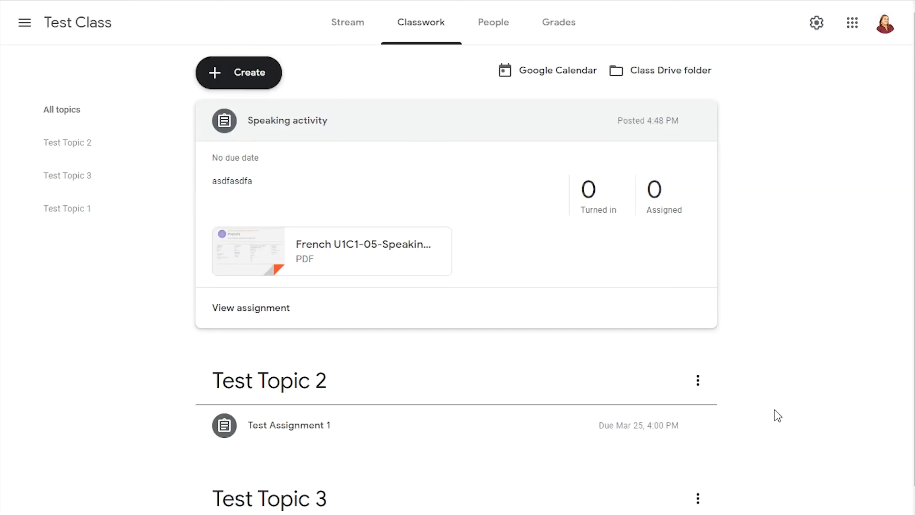
View the classwork of Test Topic 2, Test Topic 3 and Test Topic 1 in turn, and return to all topics
scroll(464, 241, "down", 3)
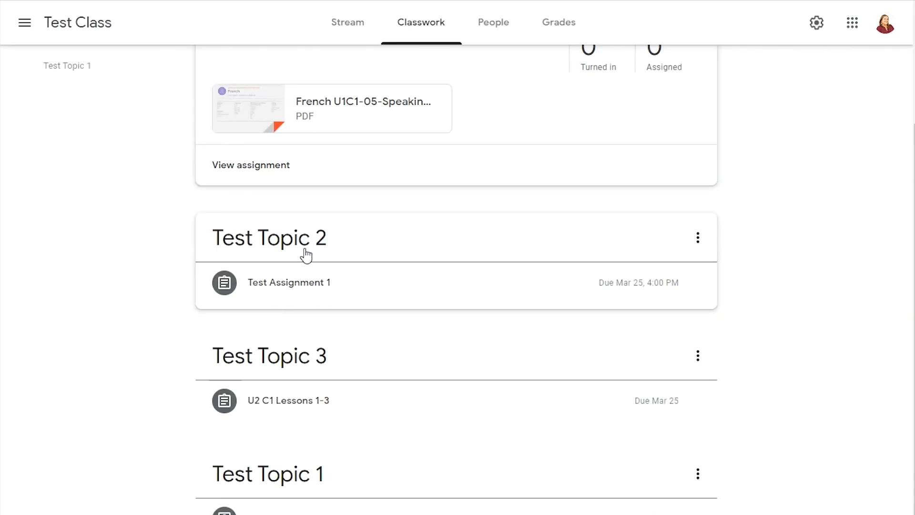
scroll(308, 246, "up", 3)
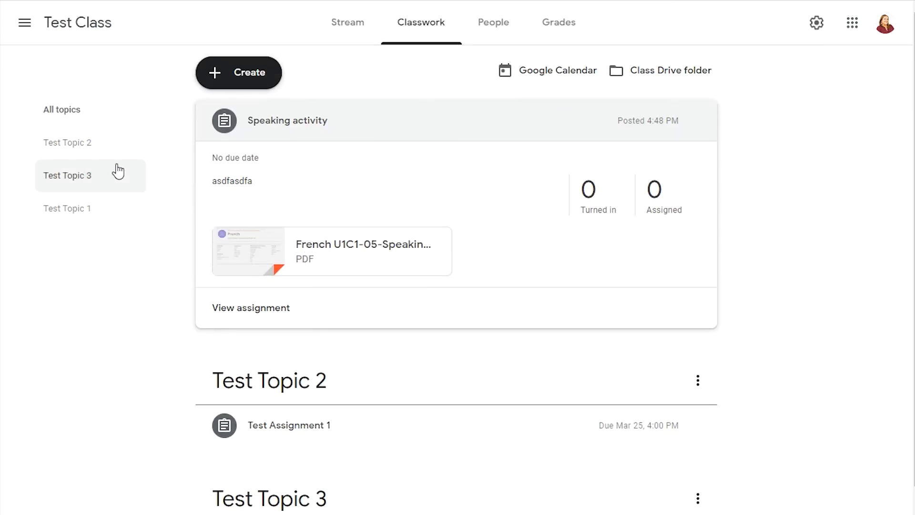
left_click(66, 148)
left_click(78, 181)
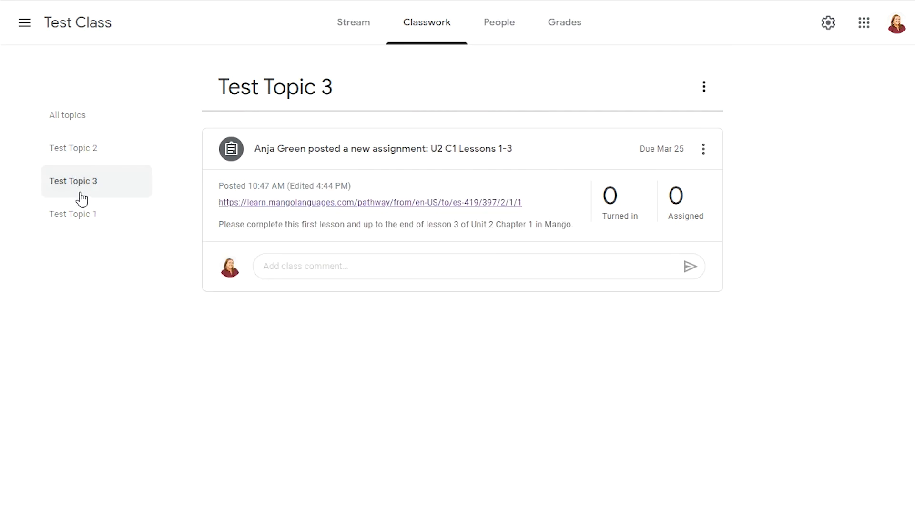
left_click(82, 217)
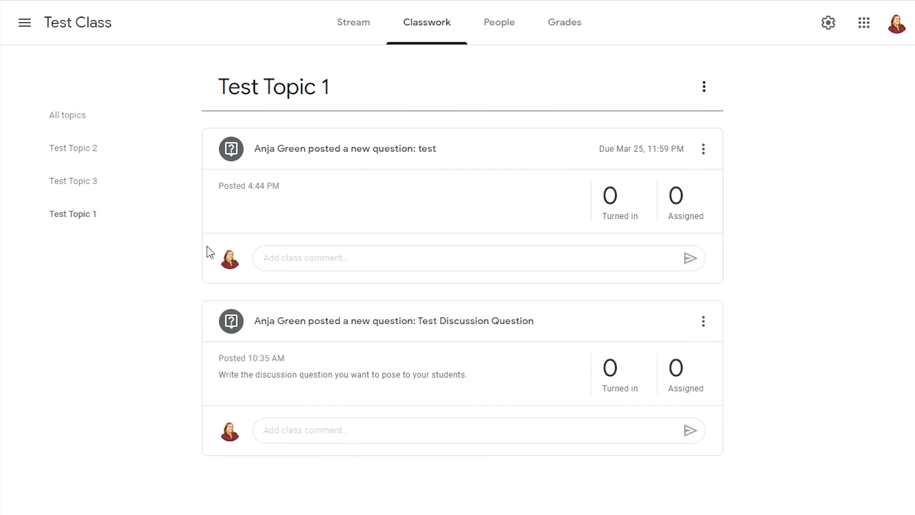
left_click(60, 126)
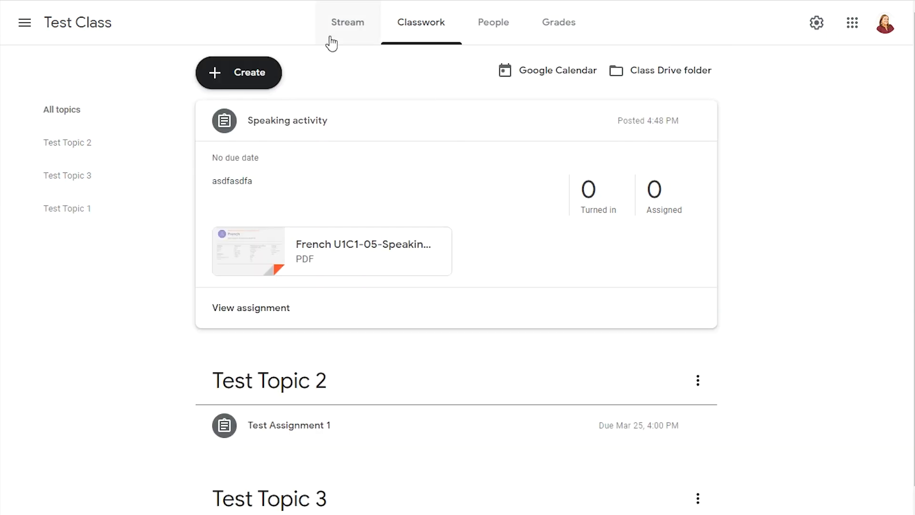
Go to the class Stream and dismiss the tip about inviting students
left_click(363, 41)
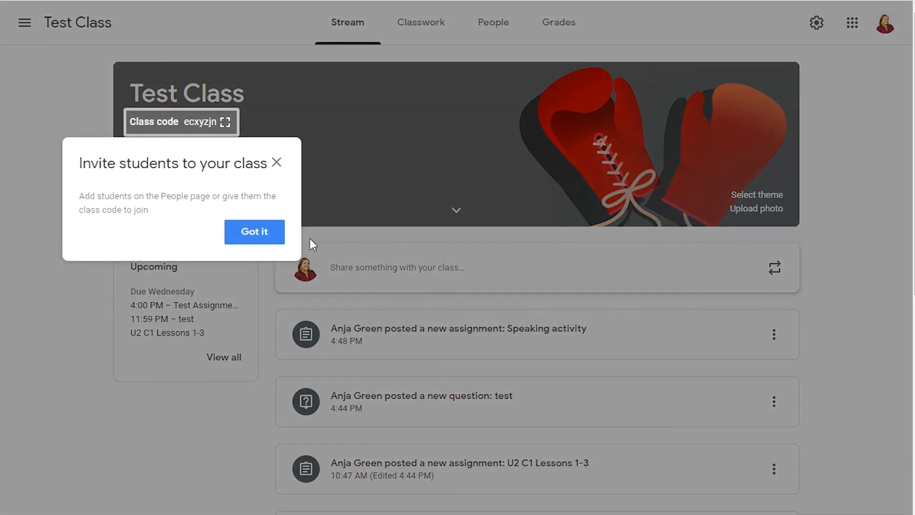
left_click(256, 235)
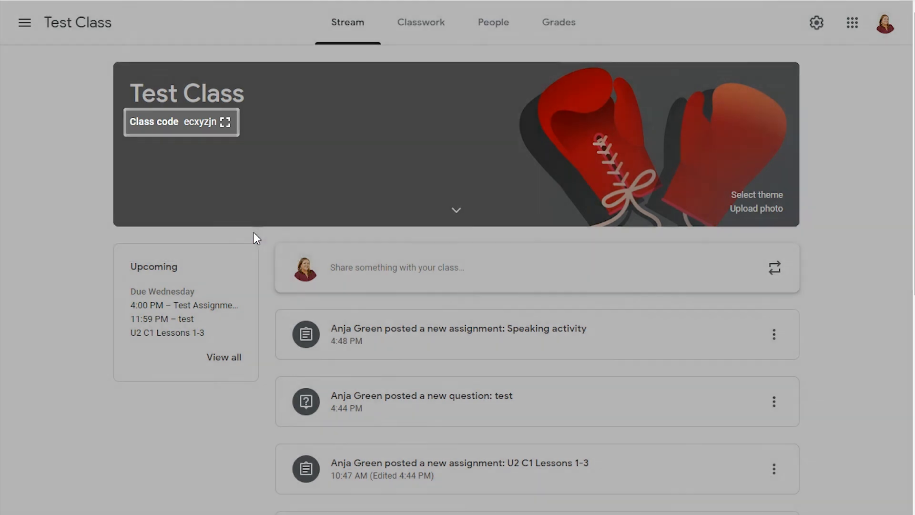